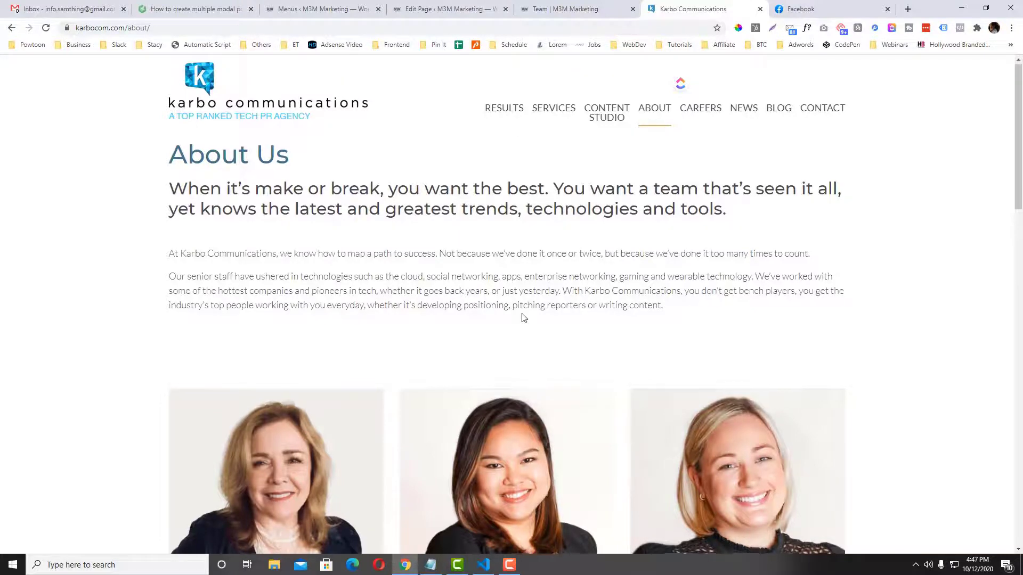
Compare the M3M Team page with the Karbo About page by scrolling through both.
{"action": "scroll", "coordinate": [521, 317], "scroll_direction": "down", "scroll_amount": 6}
{"action": "left_click", "coordinate": [581, 9]}
{"action": "scroll", "coordinate": [520, 228], "scroll_direction": "down", "scroll_amount": 5}
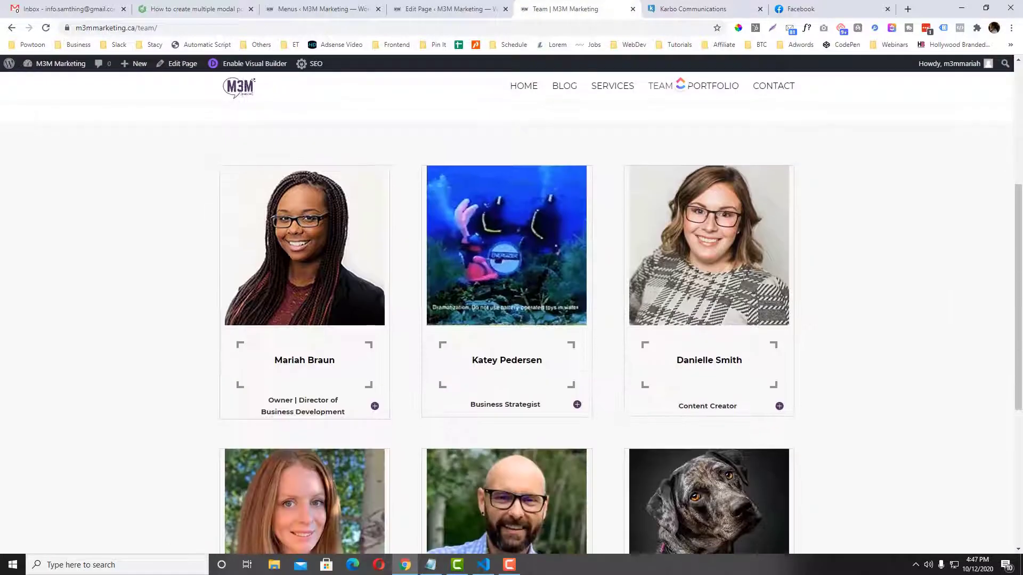
{"action": "left_click", "coordinate": [688, 10]}
{"action": "scroll", "coordinate": [334, 270], "scroll_direction": "up", "scroll_amount": 2}
{"action": "scroll", "coordinate": [203, 369], "scroll_direction": "down", "scroll_amount": 1}
Open and close the pop-up bios of three Karbo team members in turn.
{"action": "left_click", "coordinate": [191, 398]}
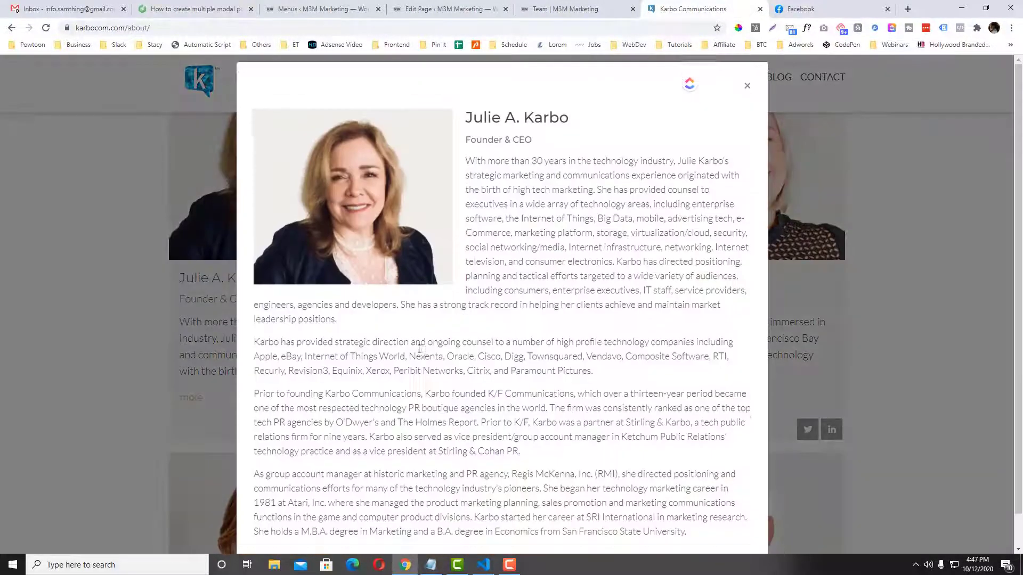
{"action": "left_click", "coordinate": [747, 97]}
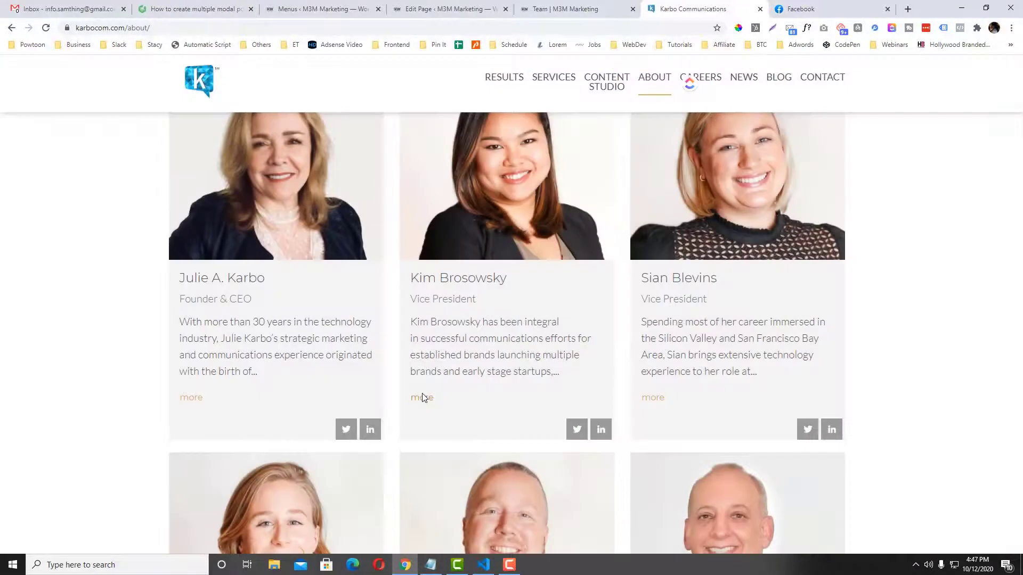
{"action": "left_click", "coordinate": [419, 395]}
{"action": "left_click", "coordinate": [757, 126]}
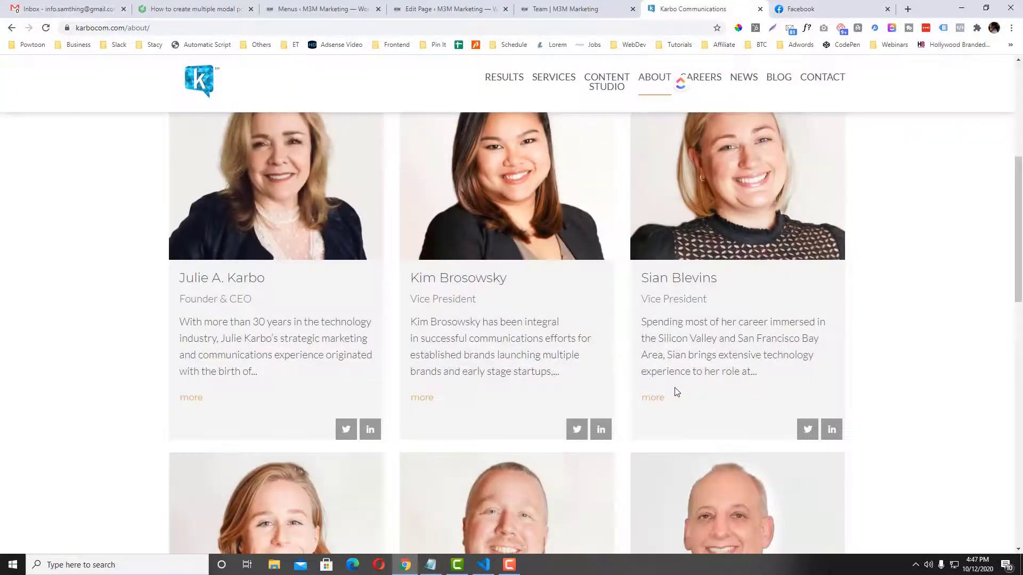
{"action": "left_click", "coordinate": [648, 397]}
{"action": "left_click", "coordinate": [747, 89]}
Go back to the M3M Team tab and reload the page.
{"action": "scroll", "coordinate": [461, 347], "scroll_direction": "down", "scroll_amount": 5}
{"action": "scroll", "coordinate": [461, 347], "scroll_direction": "down", "scroll_amount": 4}
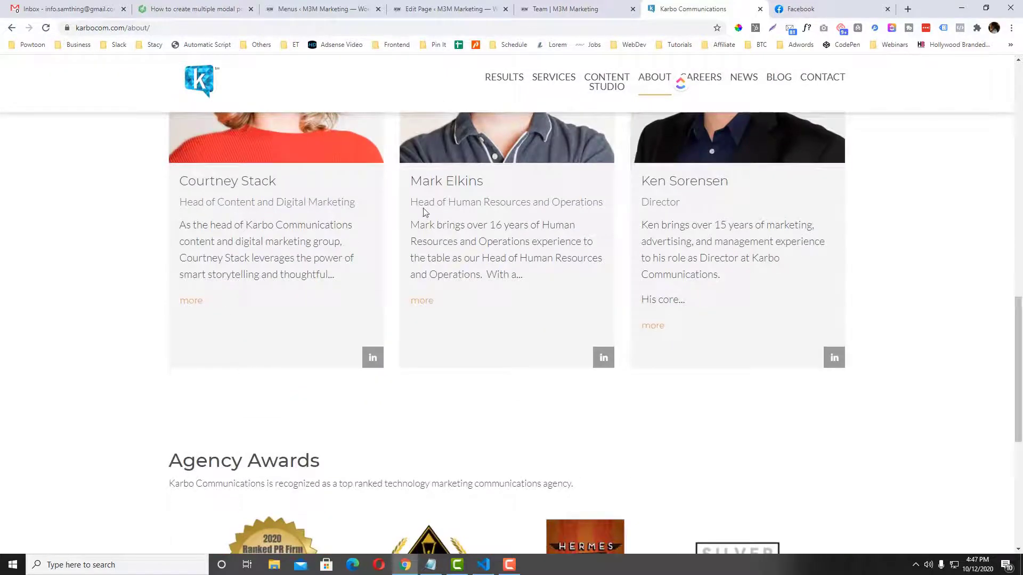
{"action": "left_click", "coordinate": [517, 15]}
{"action": "left_click", "coordinate": [514, 24]}
{"action": "key", "text": "Return"}
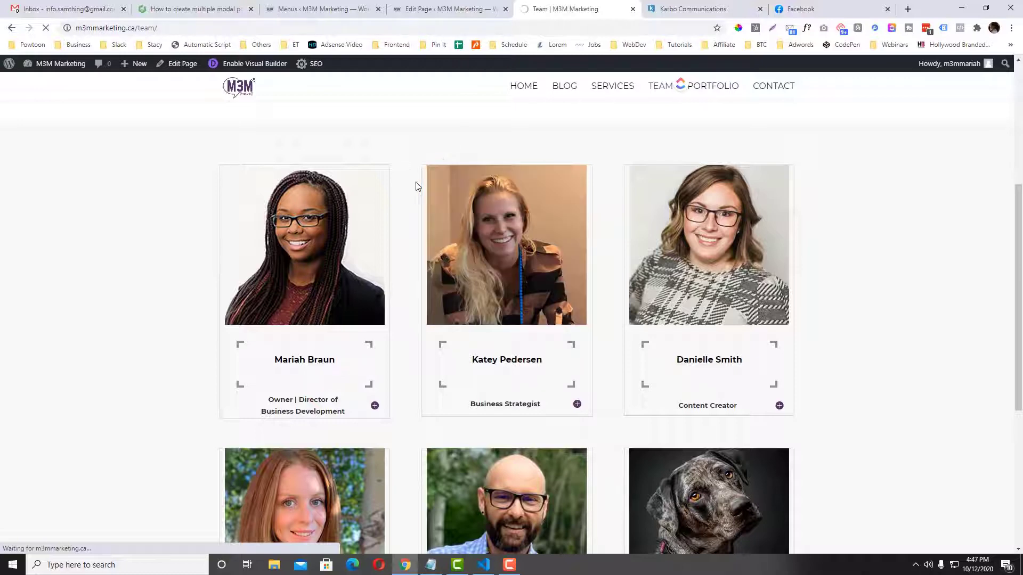
Expand and collapse the first team card's bio, then expand the second card's bio.
{"action": "scroll", "coordinate": [416, 188], "scroll_direction": "down", "scroll_amount": 5}
{"action": "scroll", "coordinate": [359, 170], "scroll_direction": "up", "scroll_amount": 2}
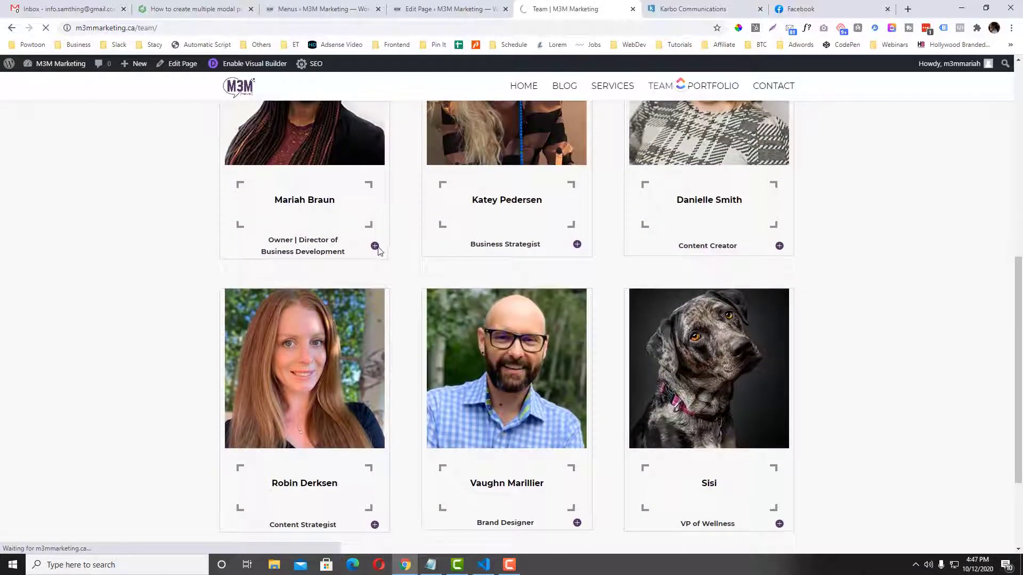
{"action": "left_click", "coordinate": [374, 245]}
{"action": "left_click", "coordinate": [374, 241]}
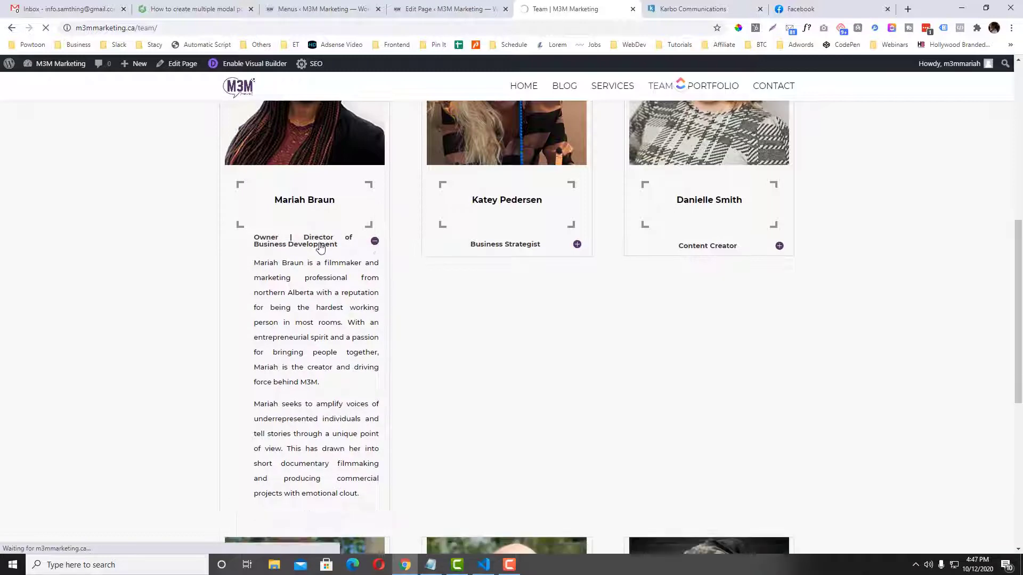
{"action": "left_click", "coordinate": [576, 245]}
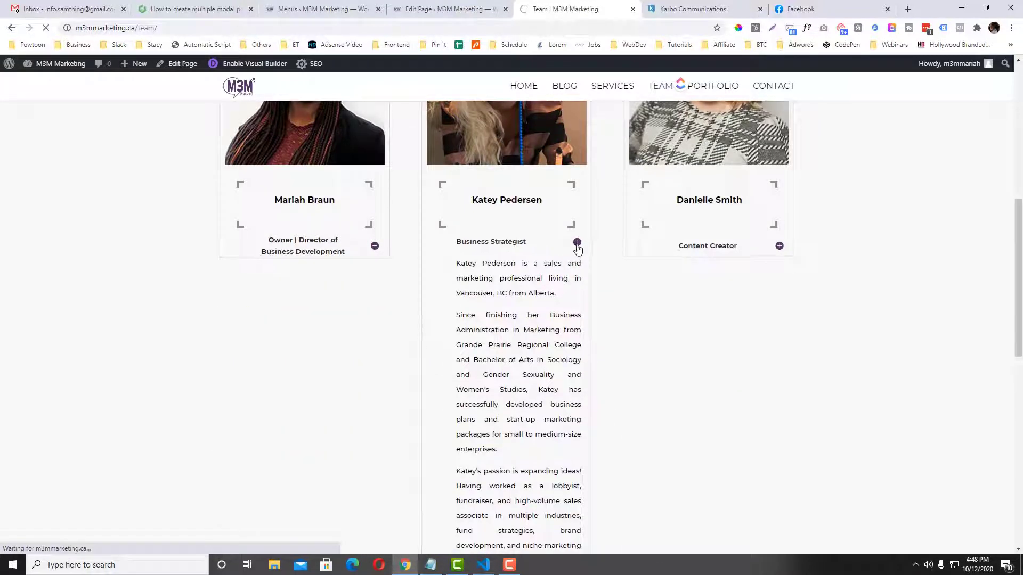
{"action": "scroll", "coordinate": [591, 254], "scroll_direction": "up", "scroll_amount": 5}
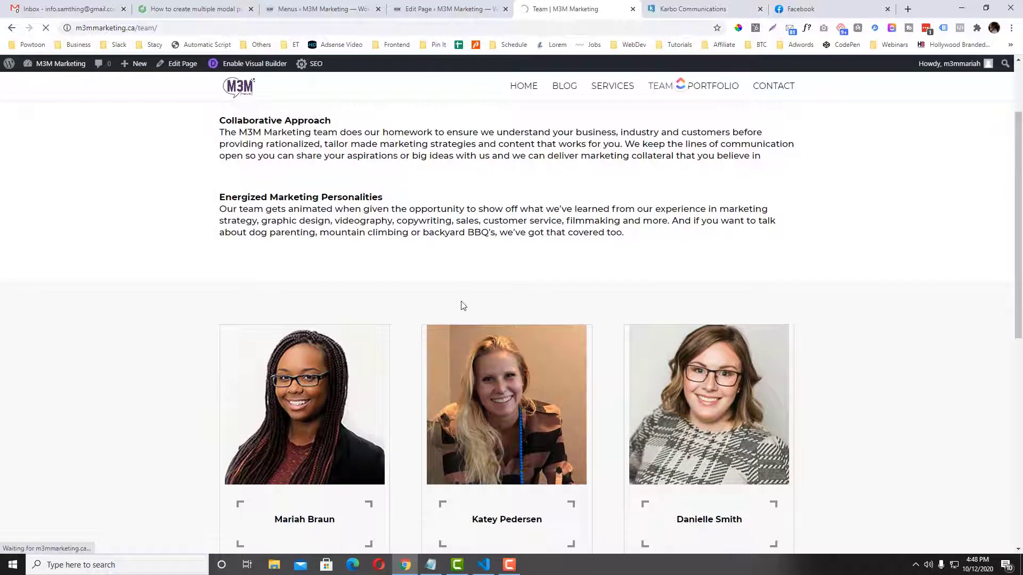
{"action": "scroll", "coordinate": [464, 304], "scroll_direction": "down", "scroll_amount": 2}
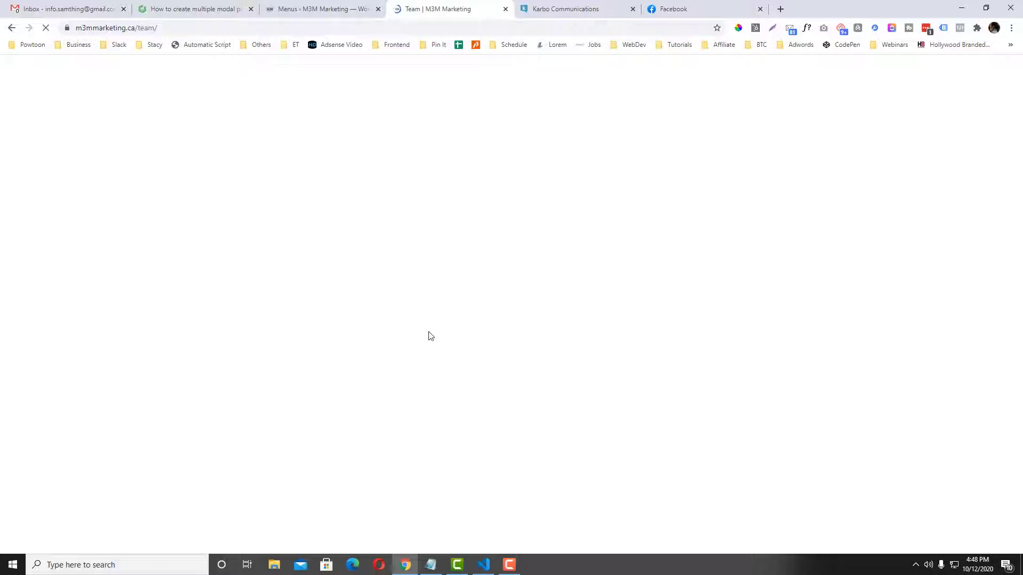
Copy the 3rd Modal's modal-content markup (lines 68–80) from index.html in VS Code.
{"action": "left_click", "coordinate": [484, 563]}
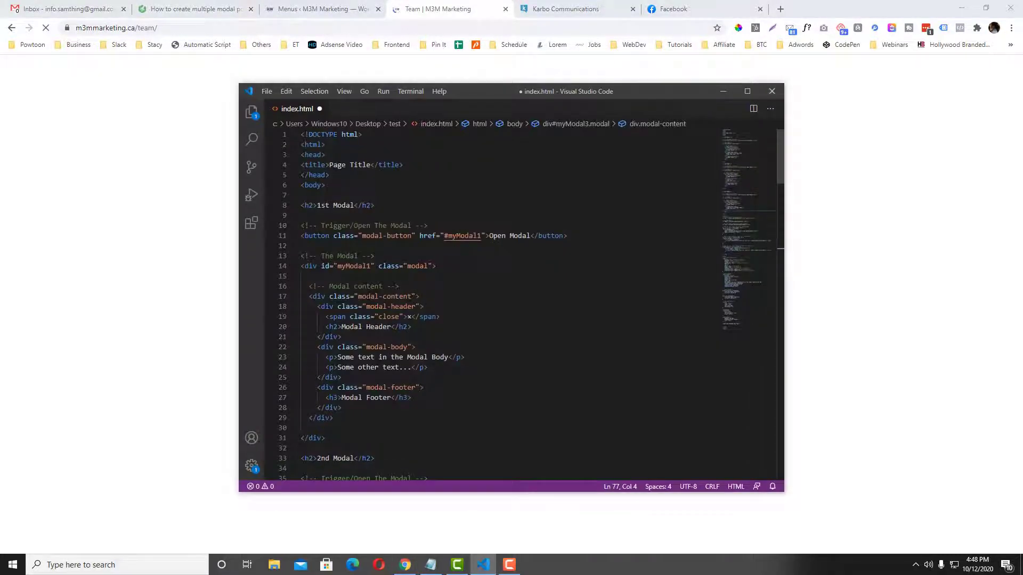
{"action": "scroll", "coordinate": [368, 300], "scroll_direction": "down", "scroll_amount": 1}
{"action": "scroll", "coordinate": [367, 300], "scroll_direction": "up", "scroll_amount": 1}
{"action": "scroll", "coordinate": [367, 300], "scroll_direction": "down", "scroll_amount": 13}
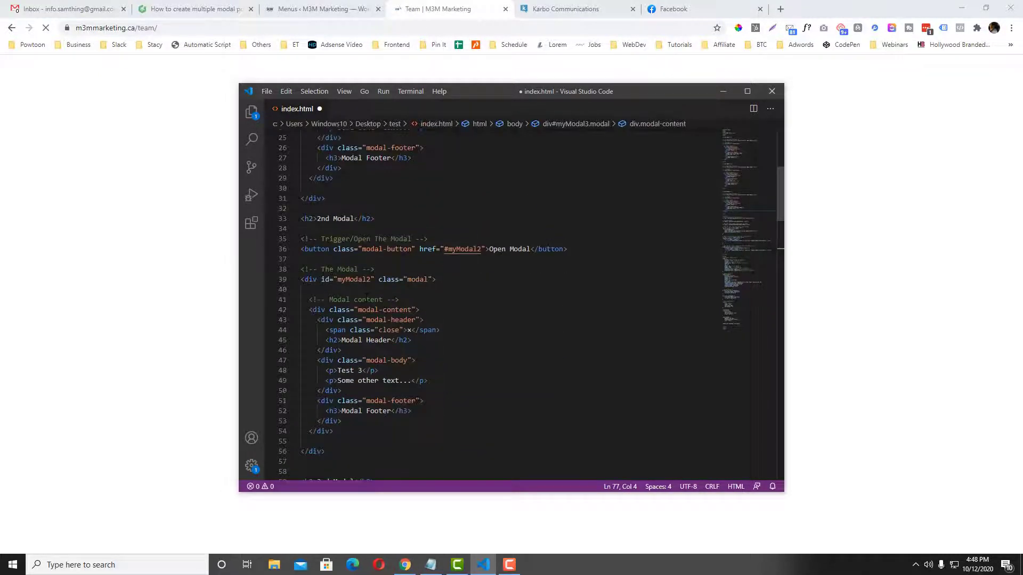
{"action": "scroll", "coordinate": [367, 452], "scroll_direction": "down", "scroll_amount": 5}
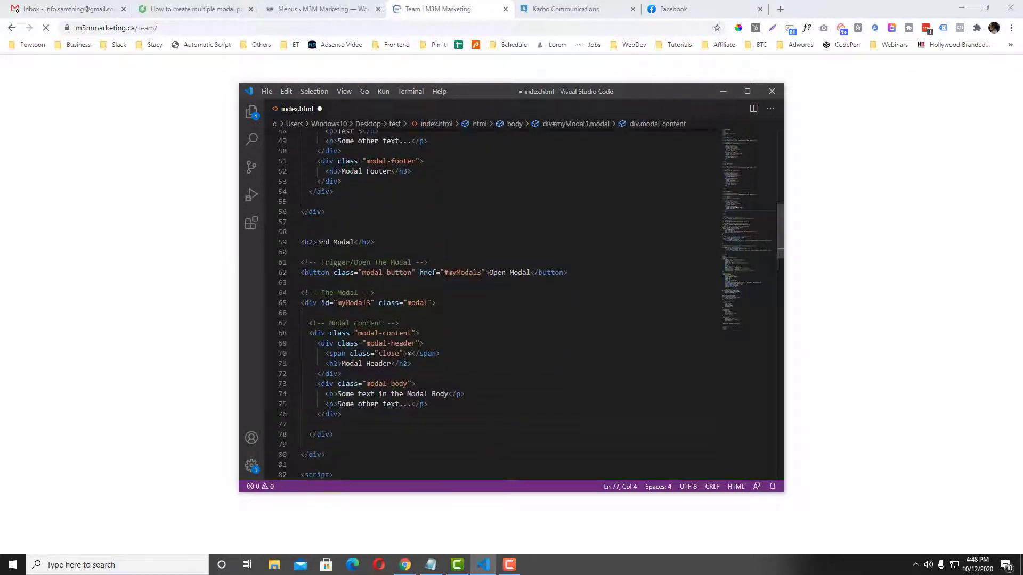
{"action": "mouse_move", "coordinate": [325, 455]}
{"action": "left_mouse_down"}
{"action": "mouse_move", "coordinate": [301, 303]}
{"action": "mouse_move", "coordinate": [440, 357]}
{"action": "mouse_move", "coordinate": [325, 455]}
{"action": "left_mouse_up"}
{"action": "key", "text": "ctrl+c"}
{"action": "left_click", "coordinate": [313, 322]}
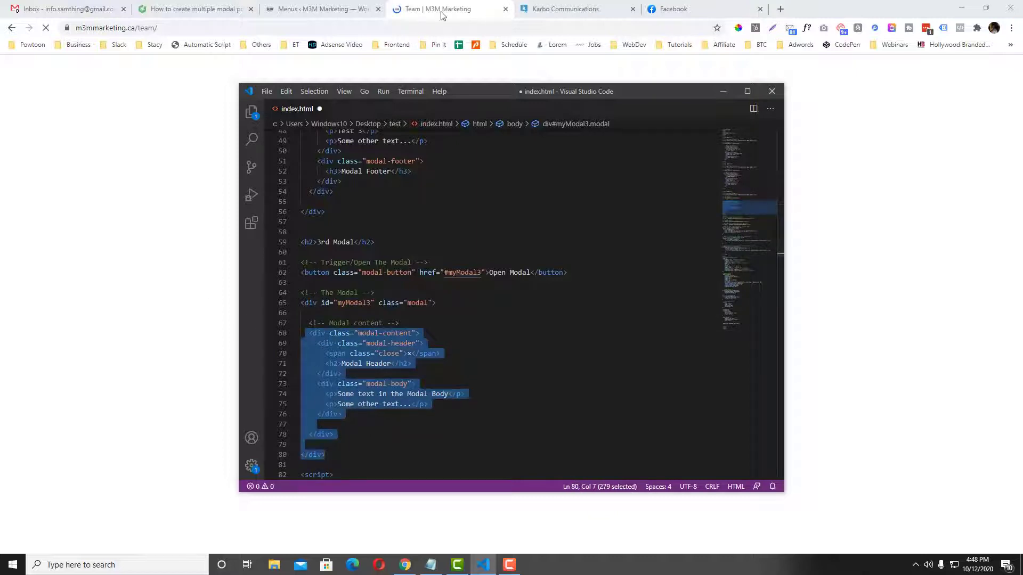
{"action": "left_click", "coordinate": [188, 259]}
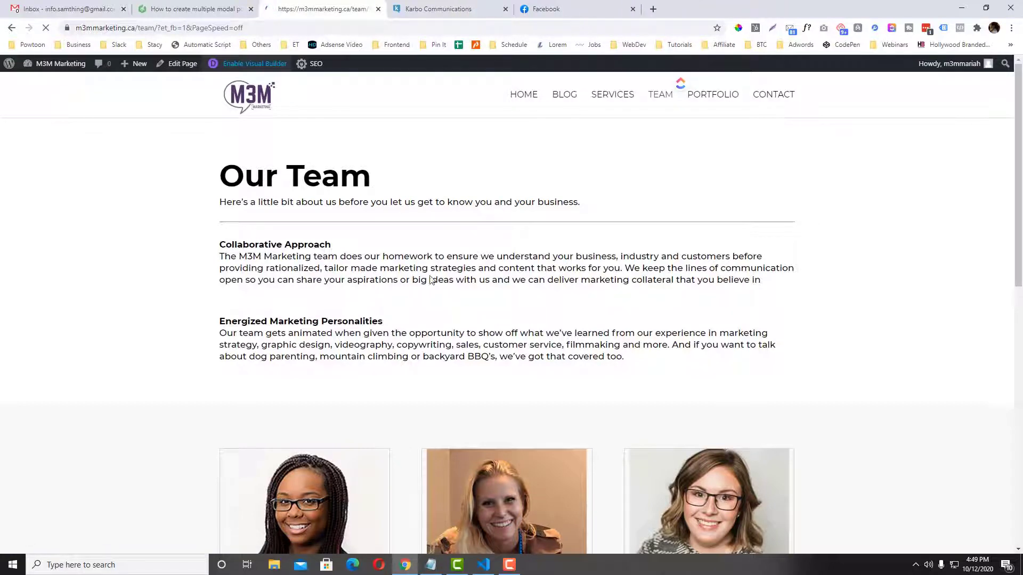
Add a regular one-column section below the intro with a Code module holding the pasted modal HTML.
{"action": "scroll", "coordinate": [359, 320], "scroll_direction": "down", "scroll_amount": 3}
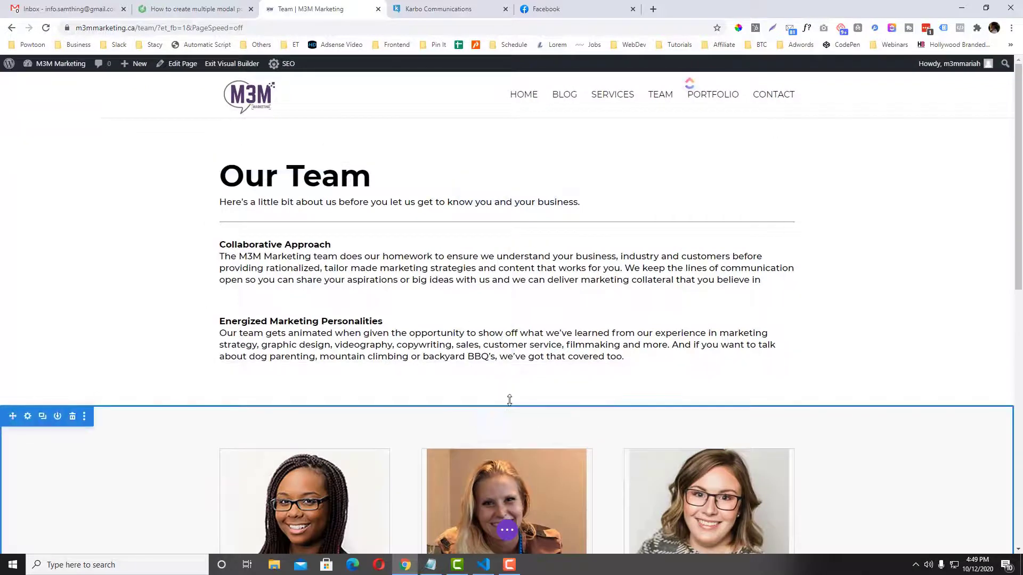
{"action": "left_click", "coordinate": [507, 406]}
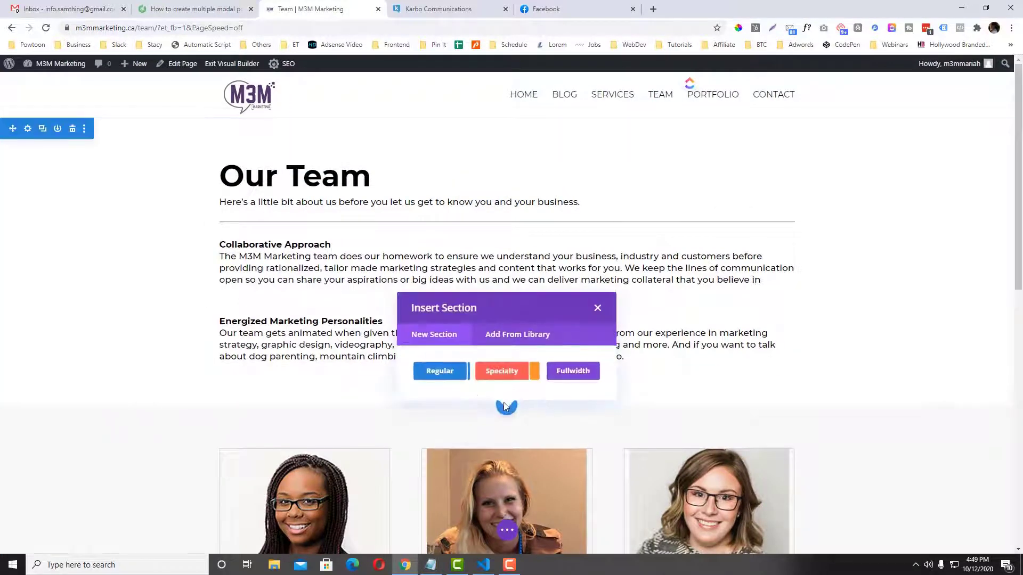
{"action": "left_click", "coordinate": [442, 367]}
{"action": "left_click", "coordinate": [445, 247]}
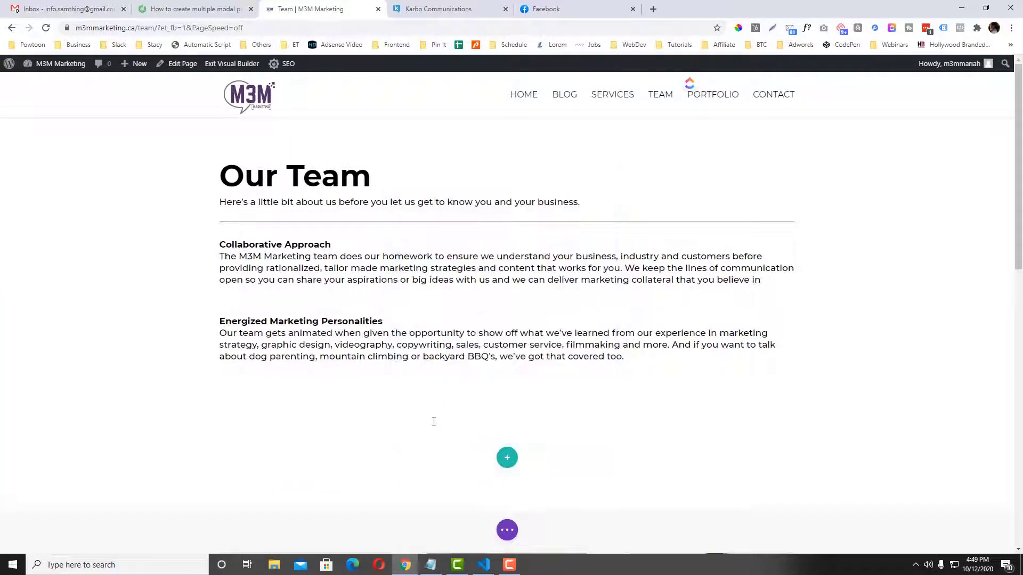
{"action": "type", "text": "code"}
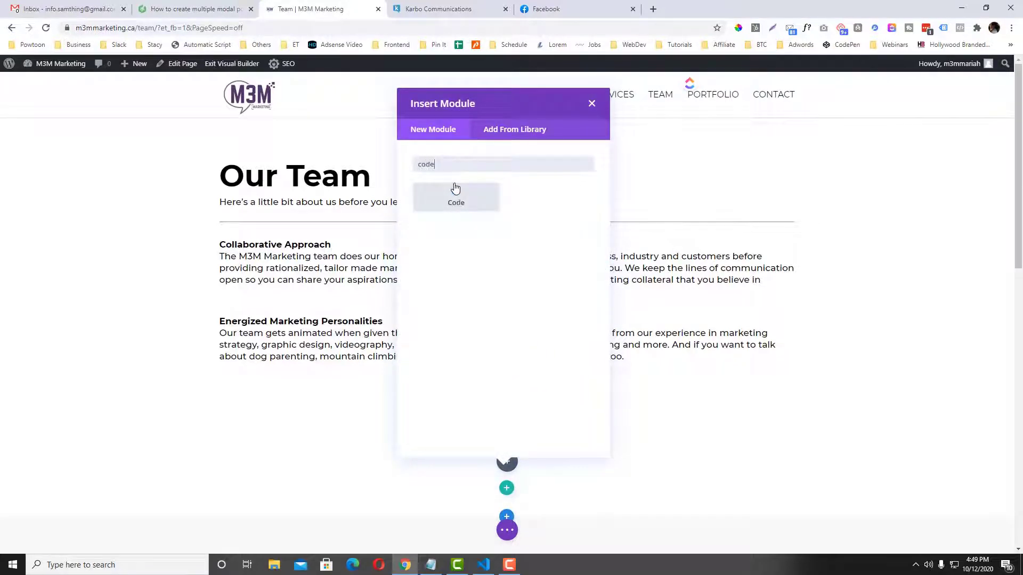
{"action": "left_click", "coordinate": [457, 208]}
{"action": "key", "text": "ctrl+v"}
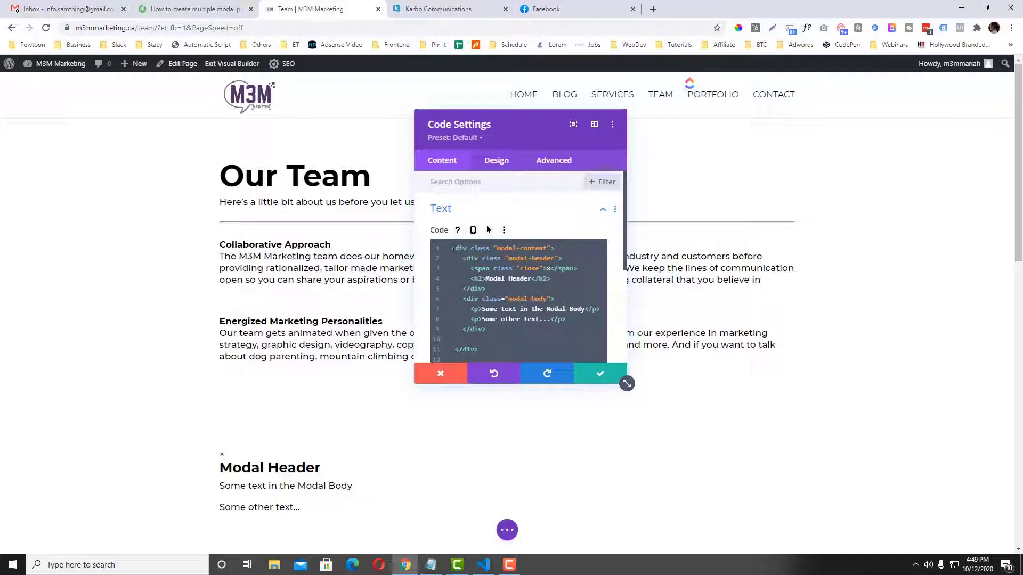
Replace the 'Modal Header' text inside the <h2> tags with the first team member's name.
{"action": "left_click_drag", "start_coordinate": [555, 248], "coordinate": [449, 249]}
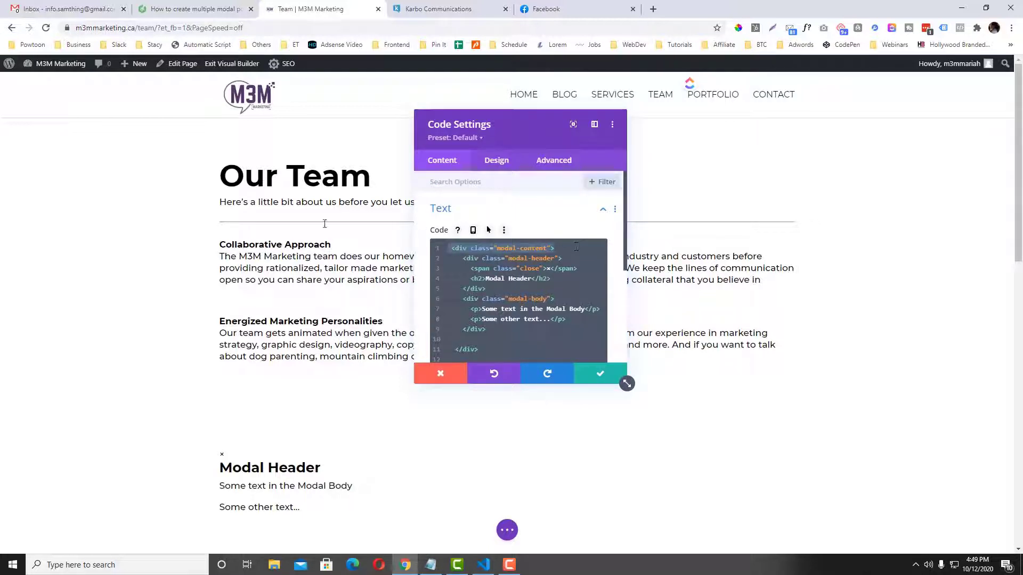
{"action": "left_click_drag", "start_coordinate": [563, 259], "coordinate": [432, 259]}
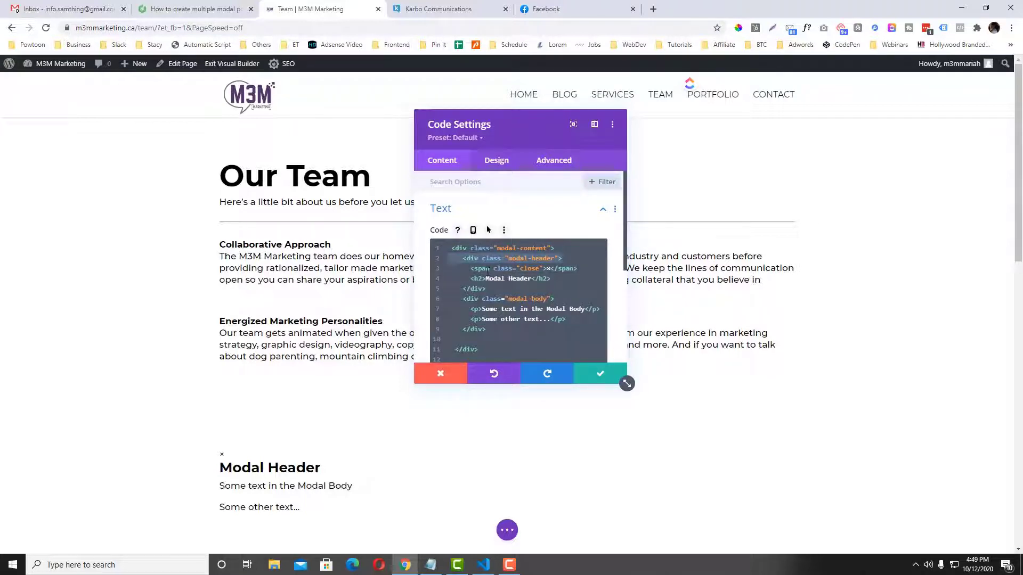
{"action": "left_click_drag", "start_coordinate": [486, 279], "coordinate": [534, 279]}
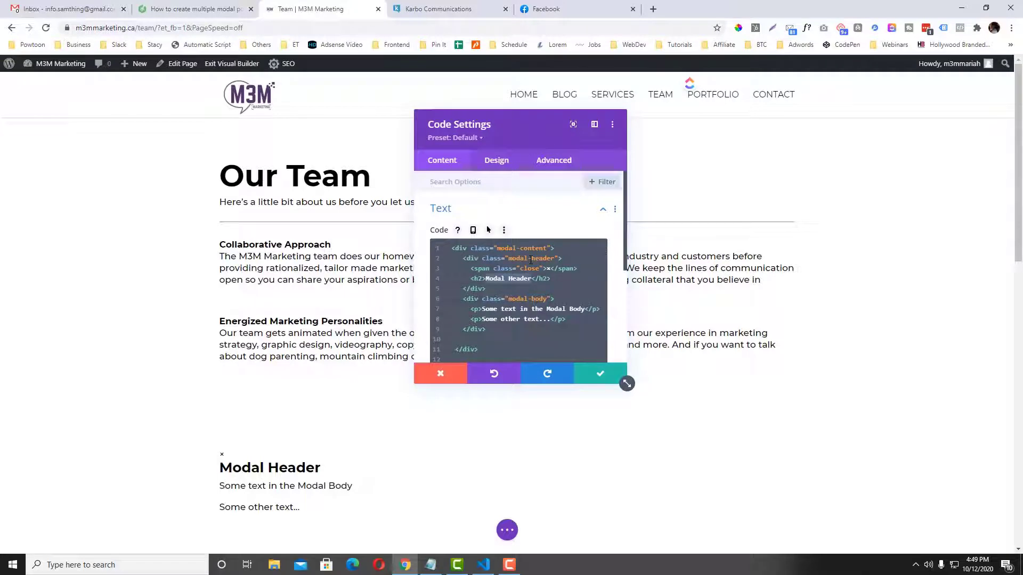
{"action": "left_click", "coordinate": [487, 279]}
{"action": "key", "text": "BackSpace"}
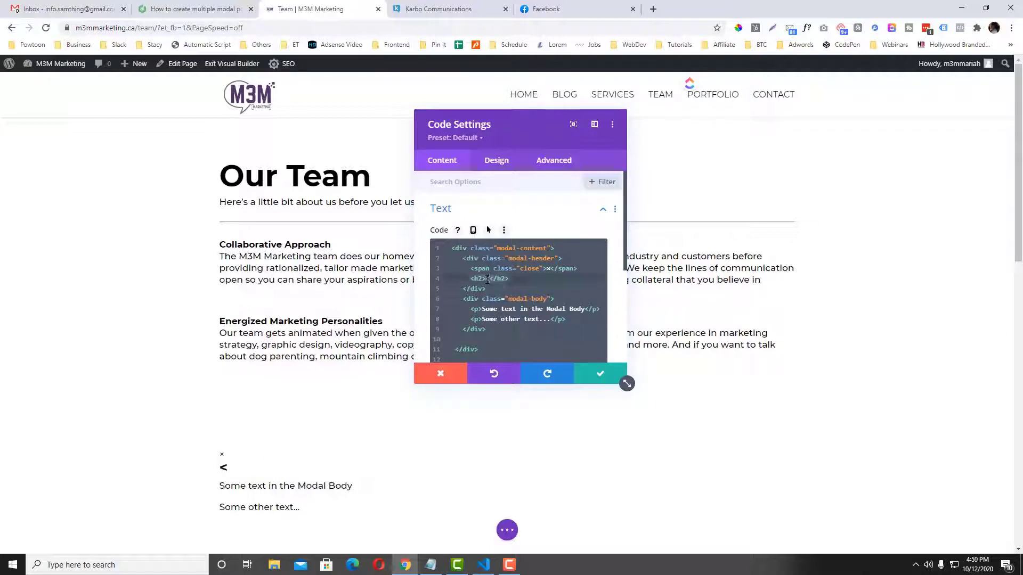
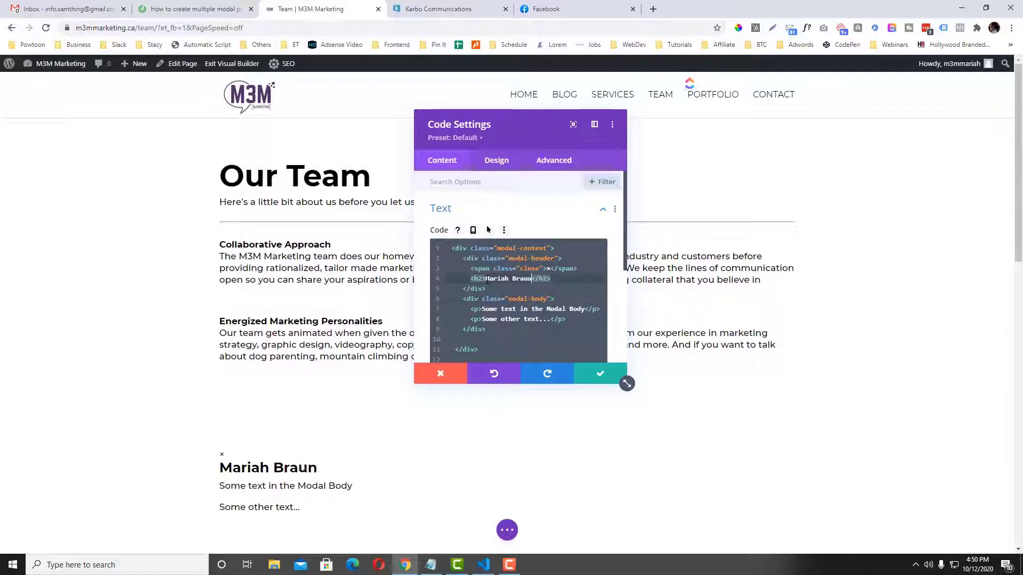
{"action": "scroll", "coordinate": [402, 436], "scroll_direction": "down", "scroll_amount": 5}
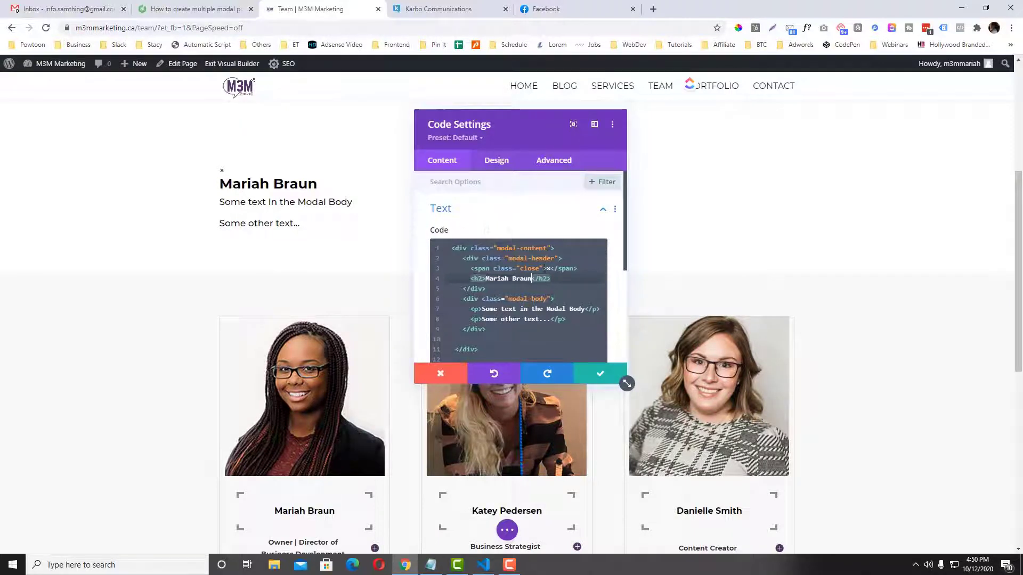
Set the Code module's CSS ID to the team member's name, lowercase without spaces.
{"action": "left_click", "coordinate": [563, 165]}
{"action": "left_click", "coordinate": [536, 217]}
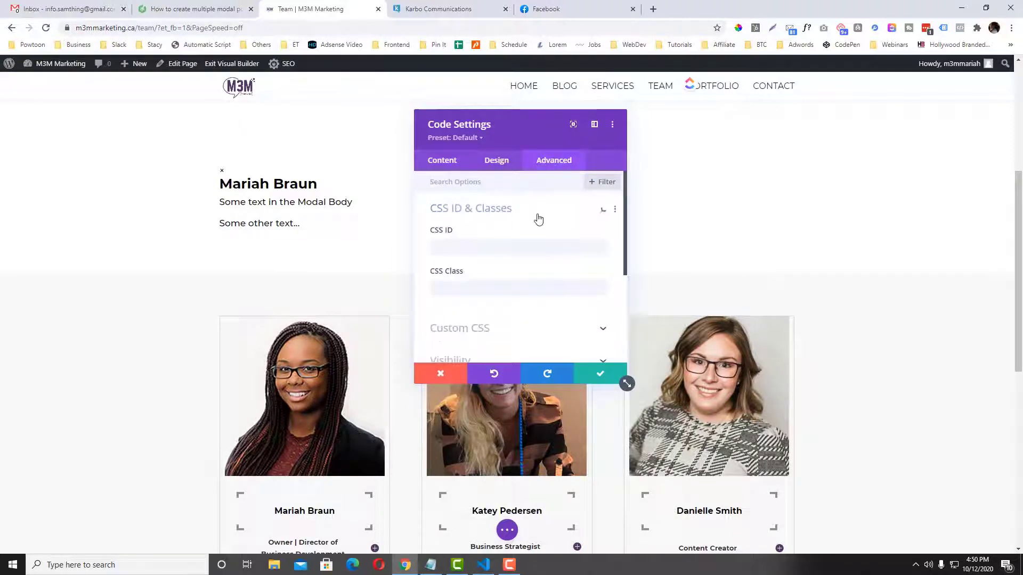
{"action": "left_click", "coordinate": [486, 248]}
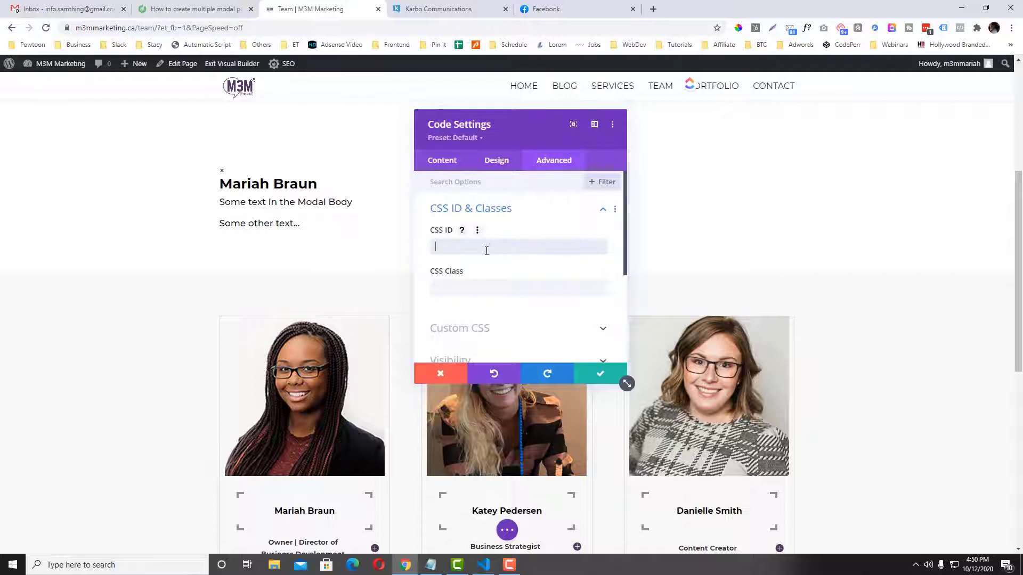
{"action": "left_click", "coordinate": [476, 288]}
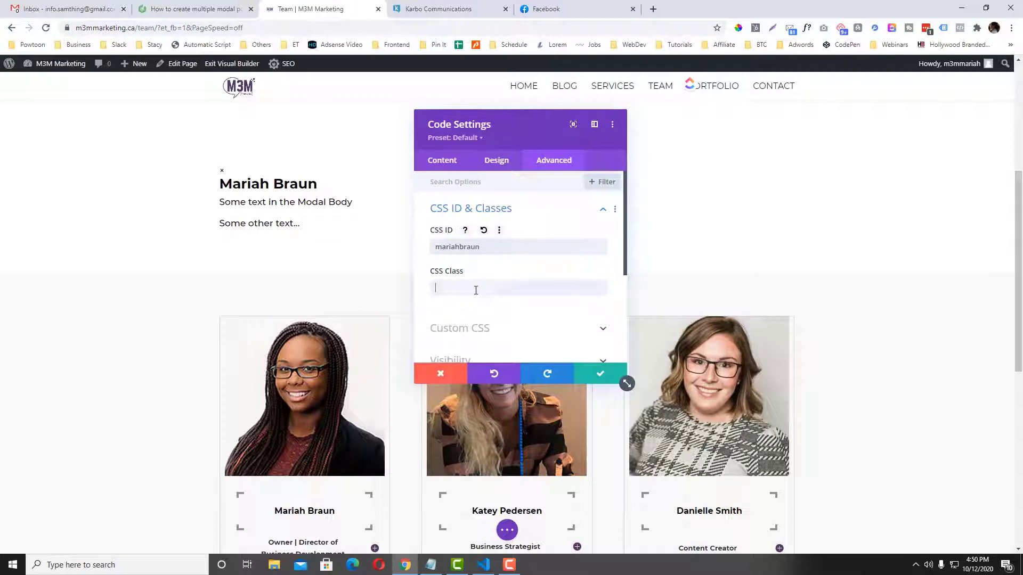
Copy 'modal' from index.html into the CSS Class field and save the module.
{"action": "key", "text": "alt+Tab"}
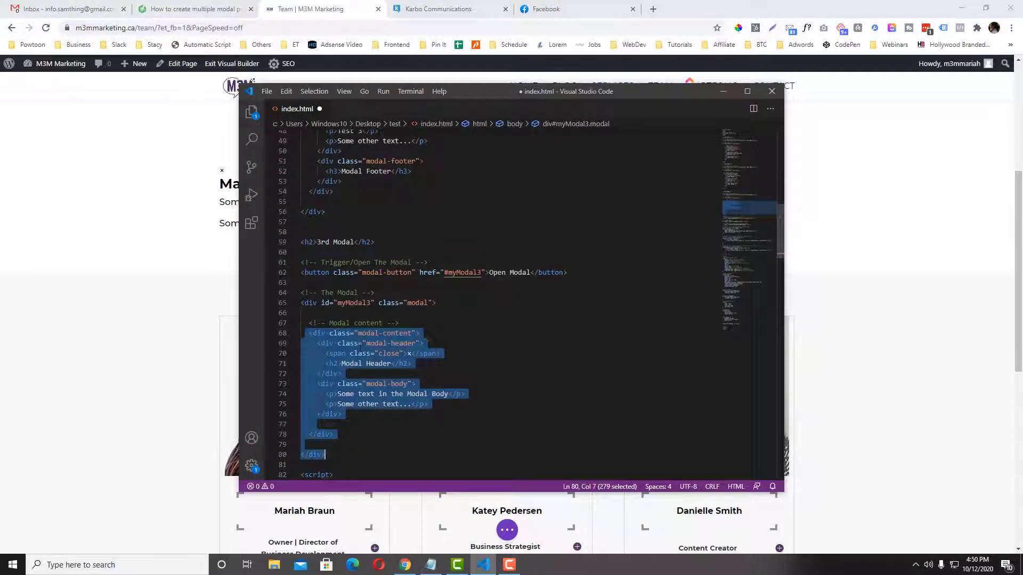
{"action": "scroll", "coordinate": [360, 346], "scroll_direction": "down", "scroll_amount": 1}
{"action": "double_click", "coordinate": [417, 276]}
{"action": "key", "text": "ctrl+c"}
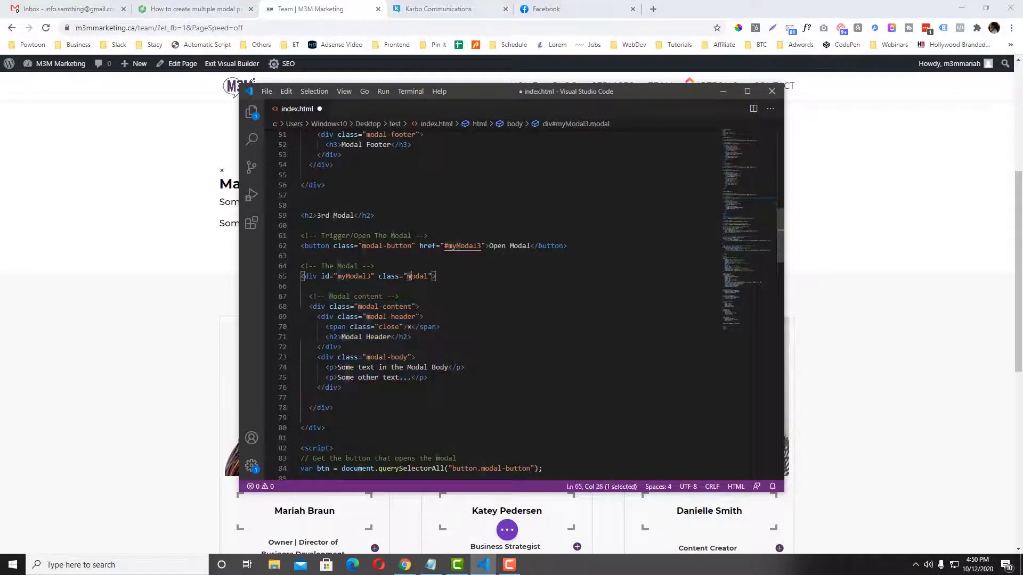
{"action": "left_click", "coordinate": [723, 91]}
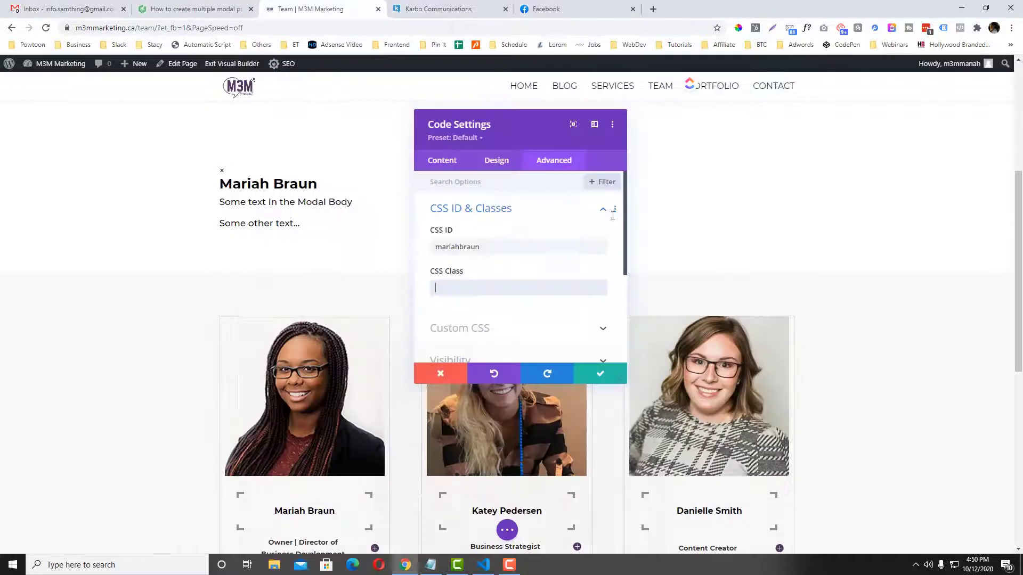
{"action": "key", "text": "ctrl+v"}
{"action": "left_click", "coordinate": [600, 374]}
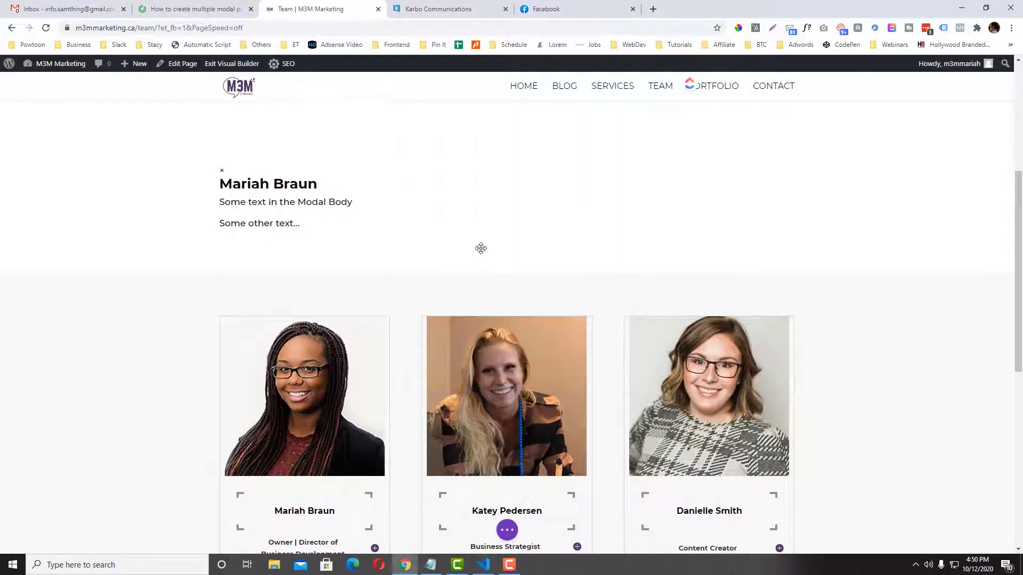
{"action": "scroll", "coordinate": [319, 425], "scroll_direction": "down", "scroll_amount": 3}
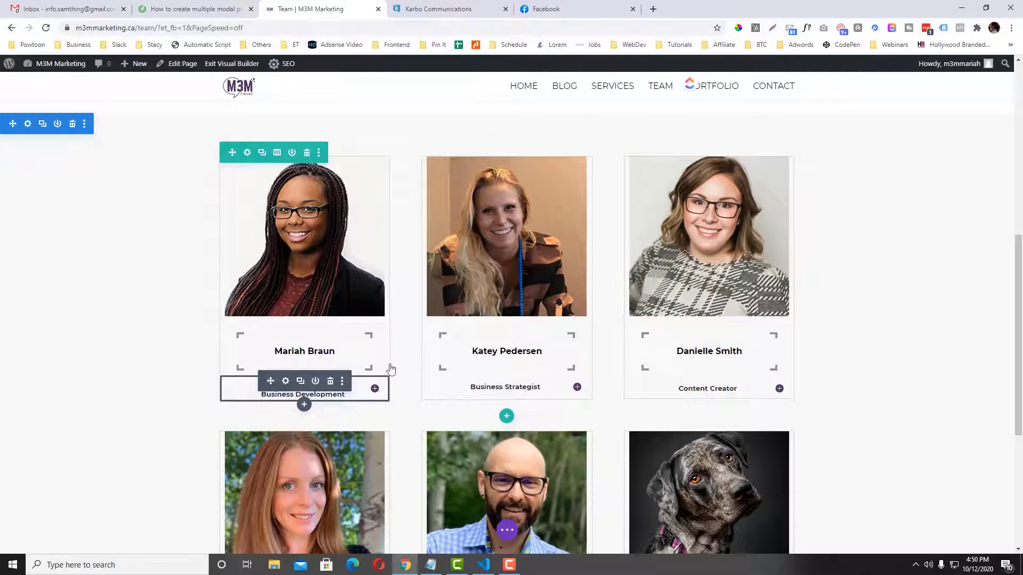
Copy the Owner | Director of Business Development title and bio from the team member's toggle.
{"action": "left_click", "coordinate": [288, 386]}
{"action": "triple_click", "coordinate": [482, 247]}
{"action": "key", "text": "ctrl+c"}
{"action": "left_click", "coordinate": [441, 316]}
{"action": "key", "text": "ctrl+v"}
{"action": "key", "text": "Return"}
{"action": "key", "text": "Return"}
{"action": "key", "text": "ctrl+a"}
{"action": "left_click", "coordinate": [600, 374]}
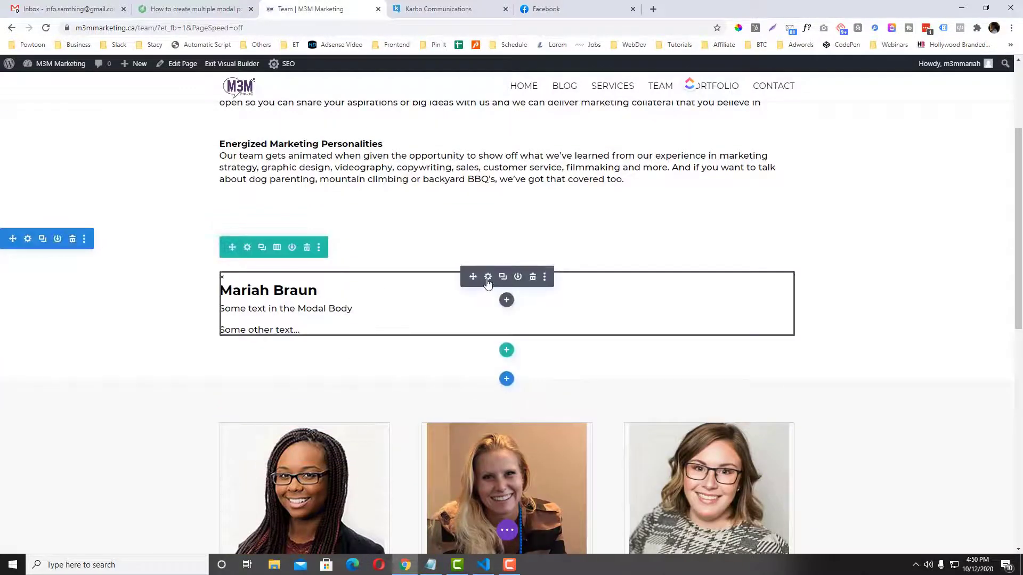
{"action": "left_click", "coordinate": [487, 276]}
{"action": "scroll", "coordinate": [486, 304], "scroll_direction": "down", "scroll_amount": 1}
Paste the bio into the modal body, replacing the placeholder paragraphs with the job title.
{"action": "left_click", "coordinate": [483, 285]}
{"action": "key", "text": "ctrl+v"}
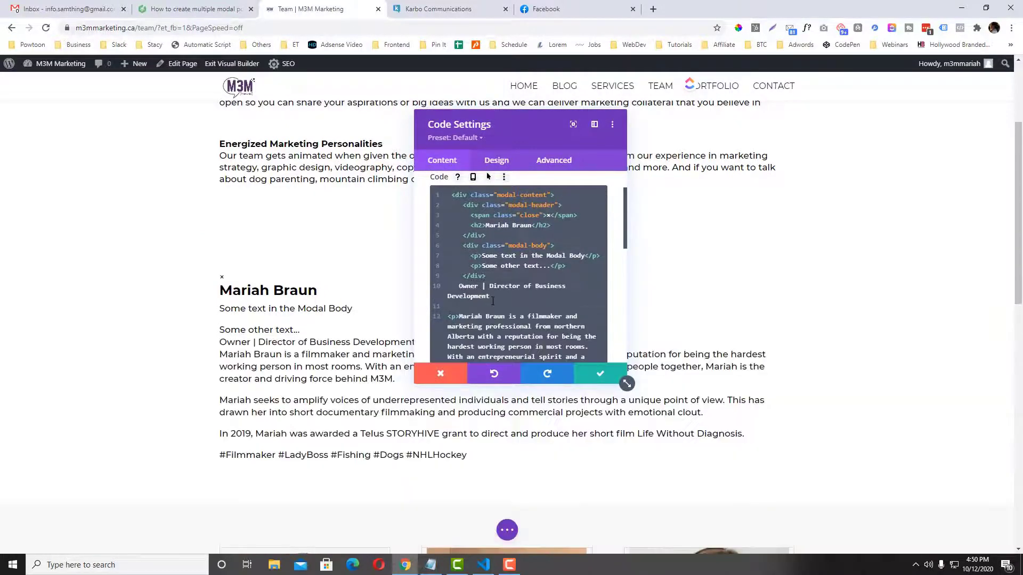
{"action": "left_click_drag", "start_coordinate": [493, 302], "coordinate": [450, 288]}
{"action": "key", "text": "ctrl+c"}
{"action": "key", "text": "BackSpace"}
{"action": "left_click_drag", "start_coordinate": [482, 256], "coordinate": [448, 275]}
{"action": "key", "text": "ctrl+v"}
{"action": "key", "text": "BackSpace"}
Wrap the job title in <strong> tags instead of <p> tags.
{"action": "left_click", "coordinate": [504, 265]}
{"action": "key", "text": "BackSpace"}
{"action": "key", "text": "BackSpace"}
{"action": "type", "text": "strong"}
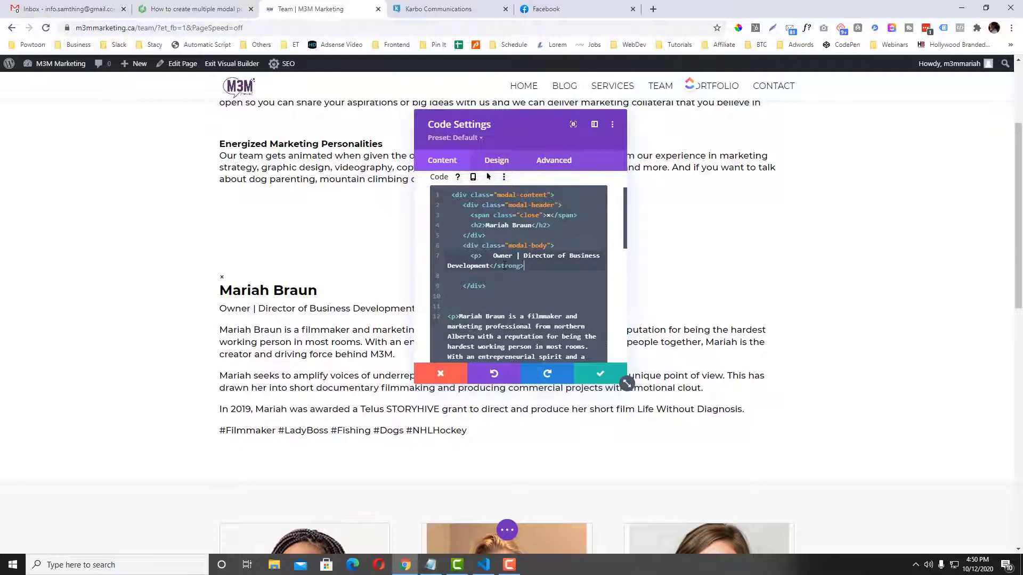
{"action": "type", "text": ">"}
{"action": "double_click", "coordinate": [476, 255]}
{"action": "type", "text": "strong"}
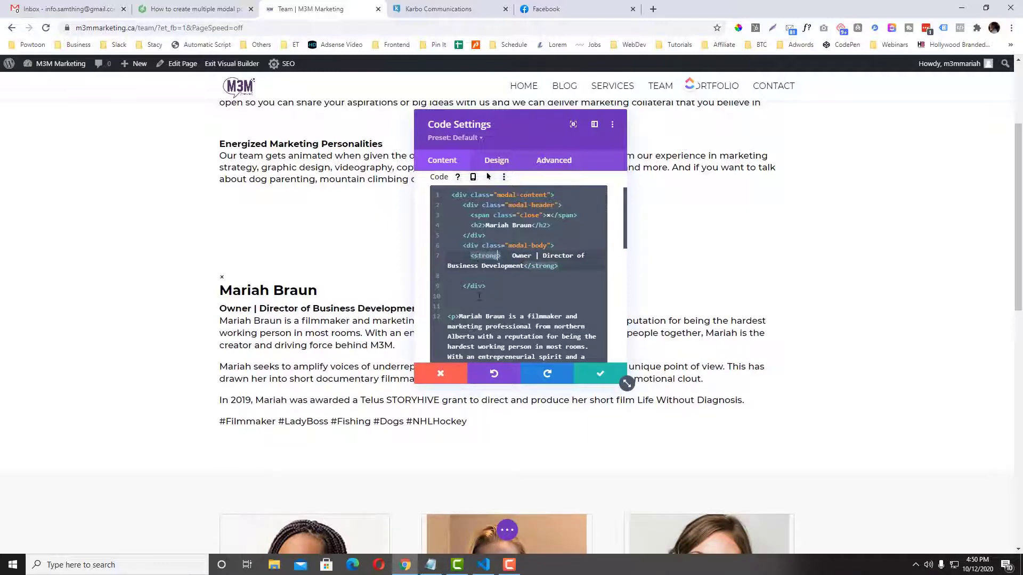
Remove the blank lines and move the closing </div> after the hashtag paragraph.
{"action": "left_click", "coordinate": [480, 296]}
{"action": "left_click", "coordinate": [454, 276]}
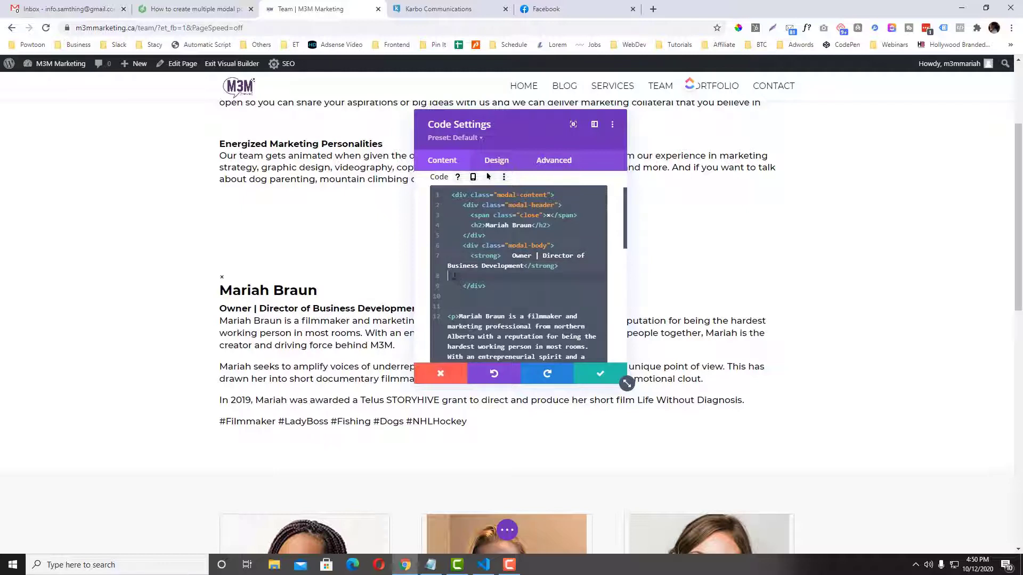
{"action": "left_click_drag", "start_coordinate": [454, 275], "coordinate": [486, 276]}
{"action": "key", "text": "ctrl+x"}
{"action": "key", "text": "Down"}
{"action": "key", "text": "Down"}
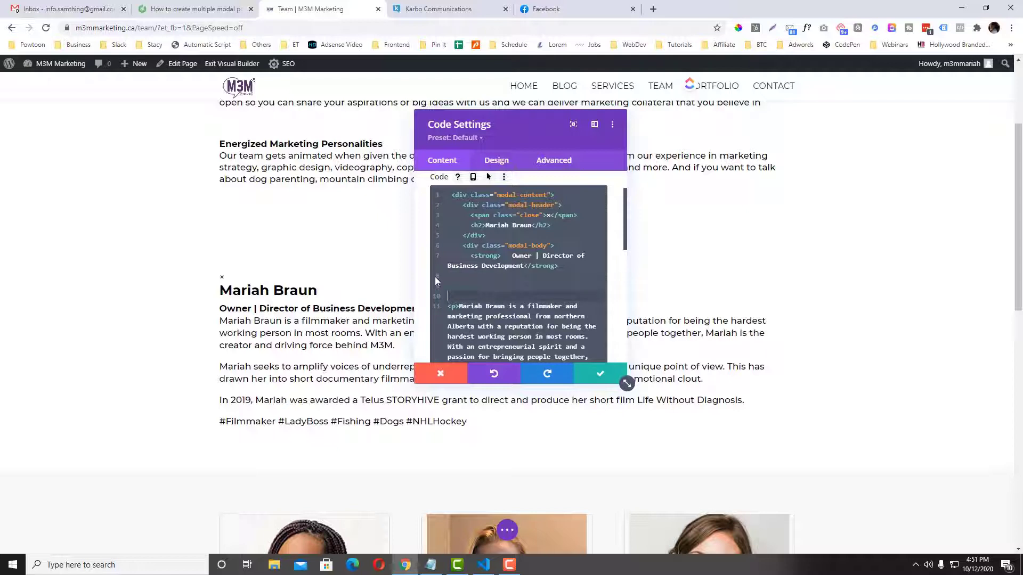
{"action": "key", "text": "Delete"}
{"action": "key", "text": "BackSpace"}
{"action": "key", "text": "BackSpace"}
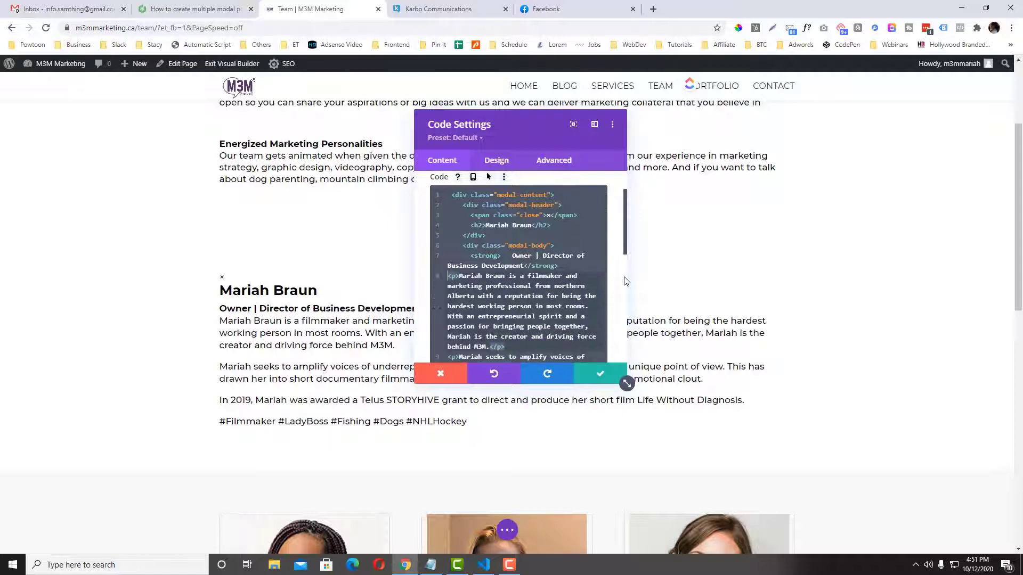
{"action": "scroll", "coordinate": [566, 316], "scroll_direction": "down", "scroll_amount": 5}
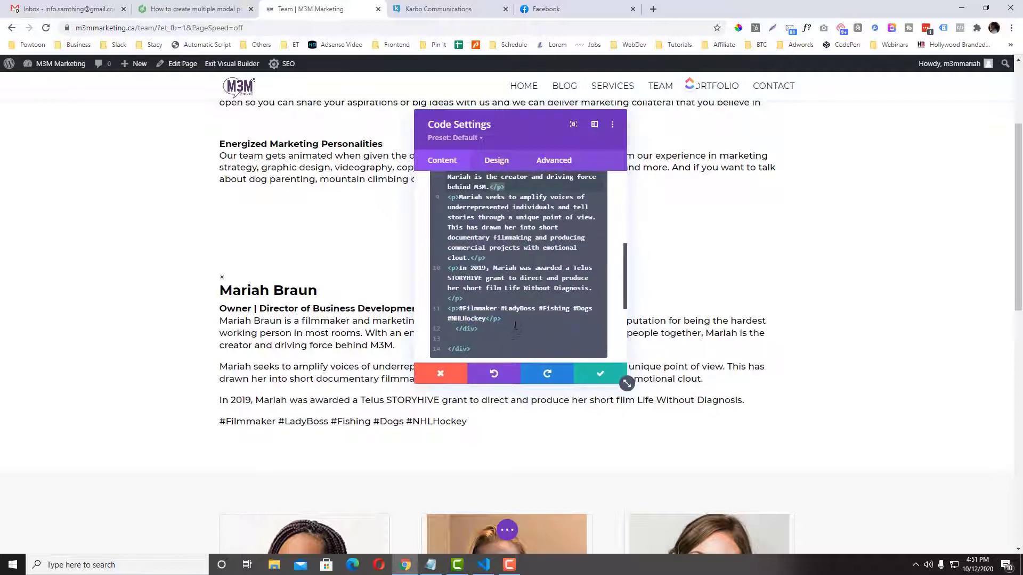
{"action": "key", "text": "Return"}
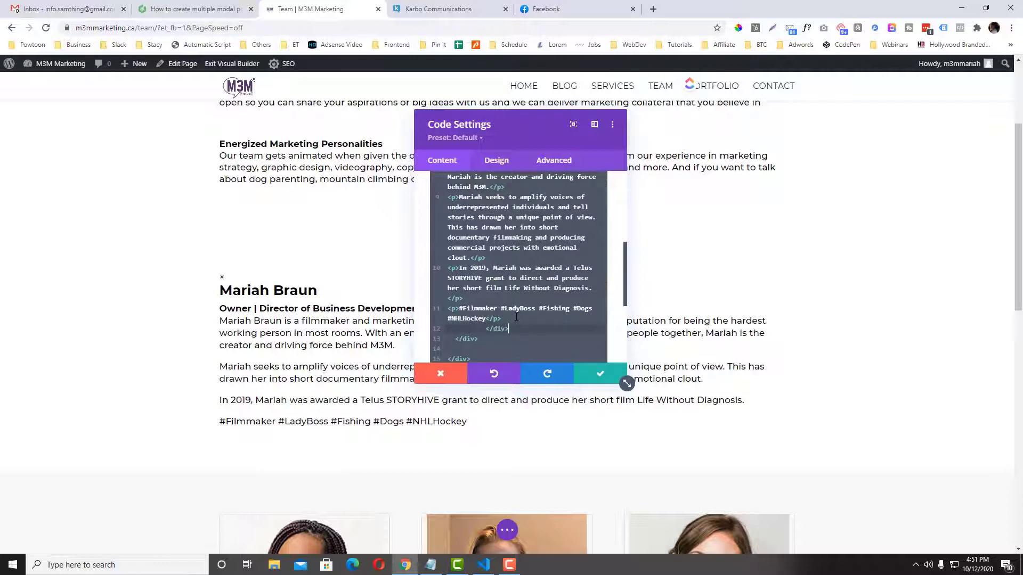
{"action": "scroll", "coordinate": [515, 317], "scroll_direction": "up", "scroll_amount": 6}
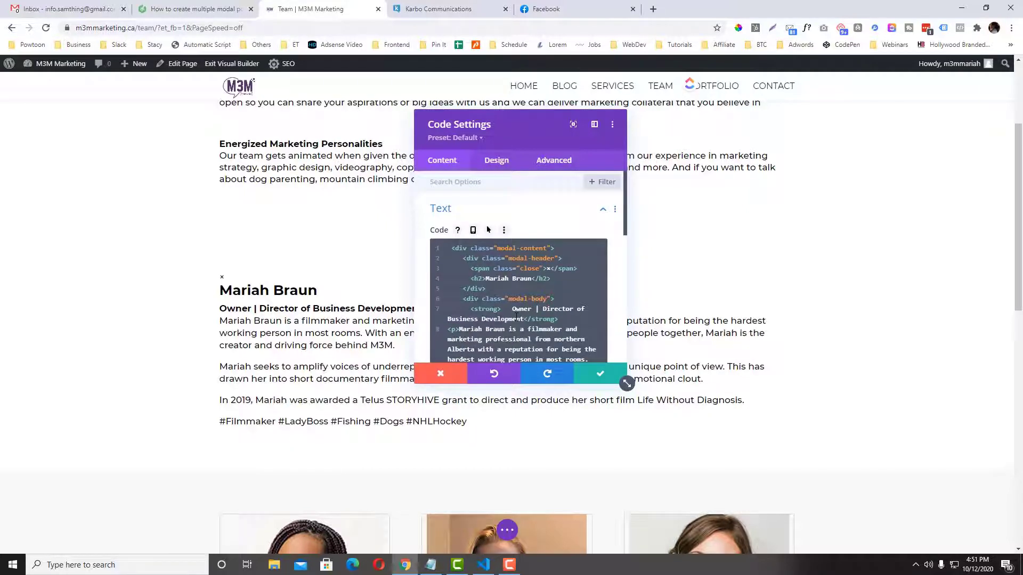
Review the edited modal bio code in the Code module.
{"action": "left_click_drag", "start_coordinate": [508, 121], "coordinate": [707, 105]}
{"action": "scroll", "coordinate": [538, 263], "scroll_direction": "down", "scroll_amount": 1}
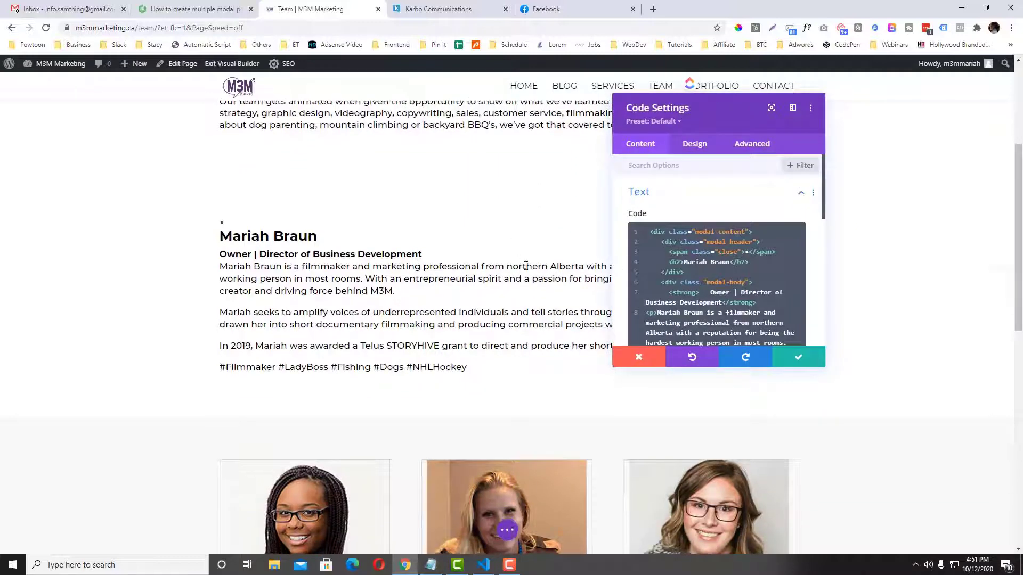
{"action": "scroll", "coordinate": [526, 265], "scroll_direction": "down", "scroll_amount": 3}
{"action": "scroll", "coordinate": [526, 257], "scroll_direction": "up", "scroll_amount": 3}
{"action": "scroll", "coordinate": [746, 274], "scroll_direction": "down", "scroll_amount": 5}
{"action": "scroll", "coordinate": [731, 275], "scroll_direction": "up", "scroll_amount": 5}
Save the Code module with Mariah's modal bio and expand the page-level builder options.
{"action": "left_click", "coordinate": [726, 301]}
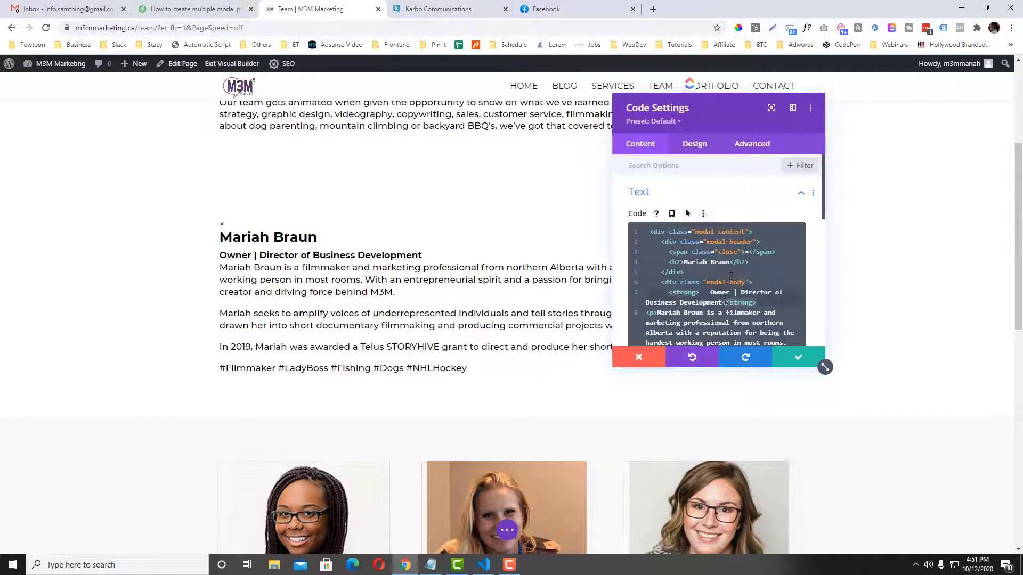
{"action": "key", "text": "ctrl+a"}
{"action": "left_click", "coordinate": [693, 312]}
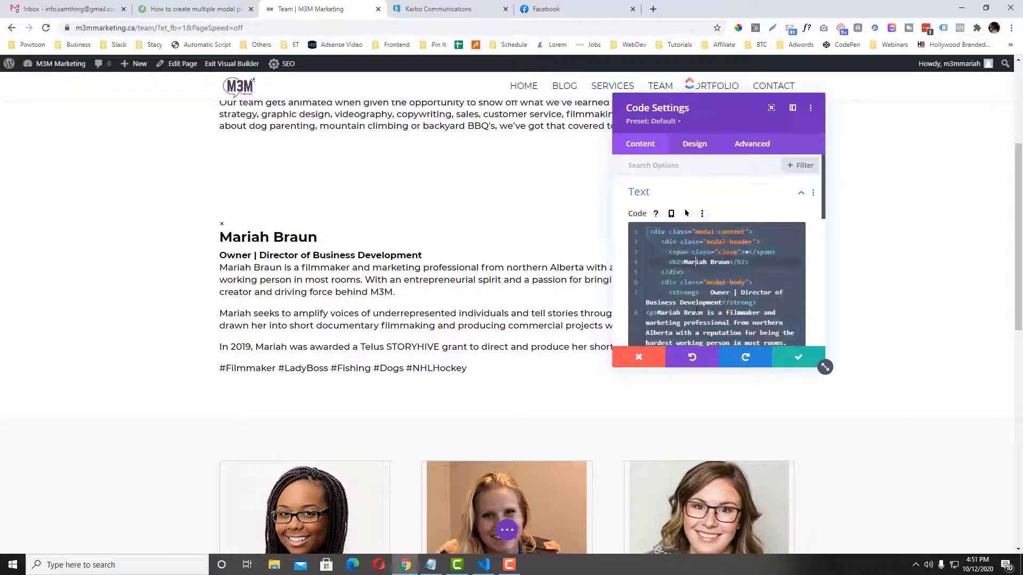
{"action": "scroll", "coordinate": [696, 311], "scroll_direction": "down", "scroll_amount": 1}
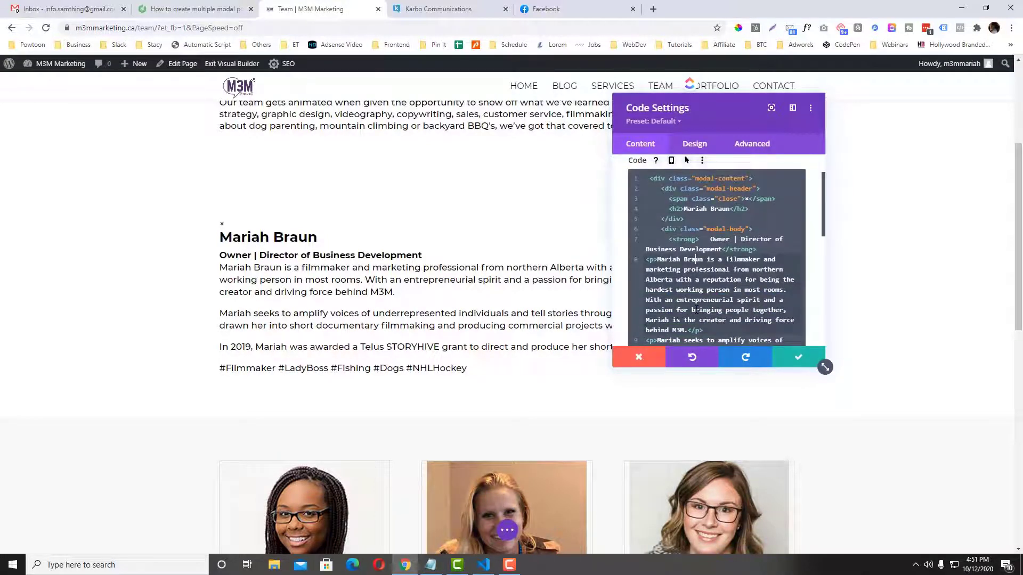
{"action": "left_click", "coordinate": [798, 357]}
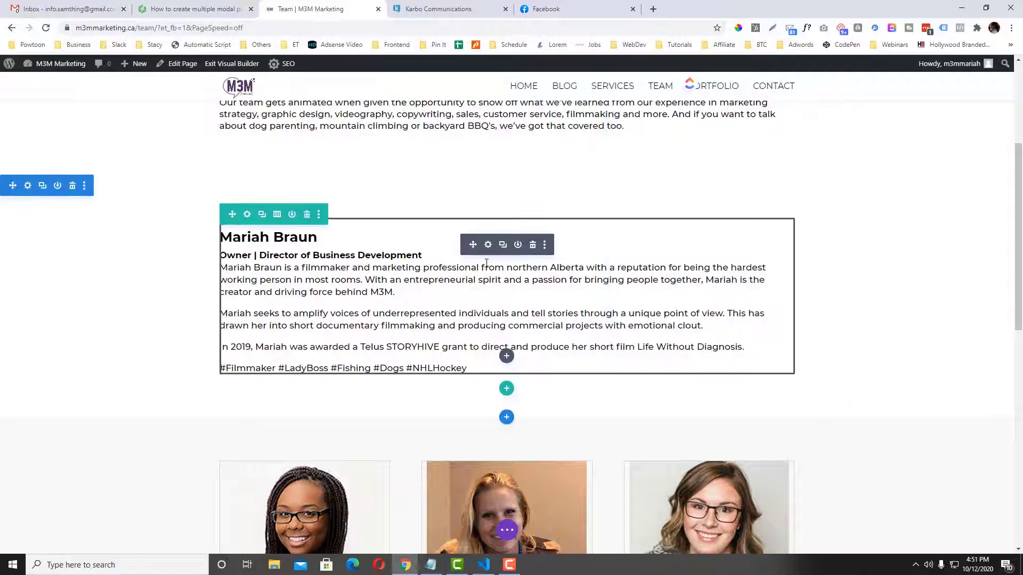
{"action": "left_click", "coordinate": [507, 530]}
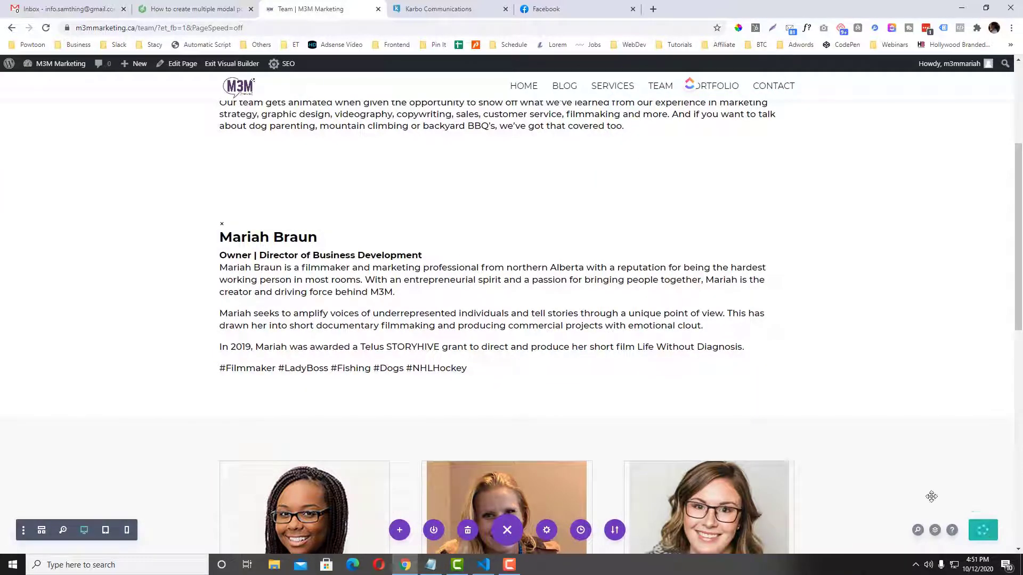
Open the WordPress Dashboard in a new tab placed before the Team tab.
{"action": "mouse_move", "coordinate": [54, 64]}
{"action": "right_click", "coordinate": [51, 86]}
{"action": "left_click", "coordinate": [78, 90]}
{"action": "left_click_drag", "start_coordinate": [509, 9], "coordinate": [395, 14]}
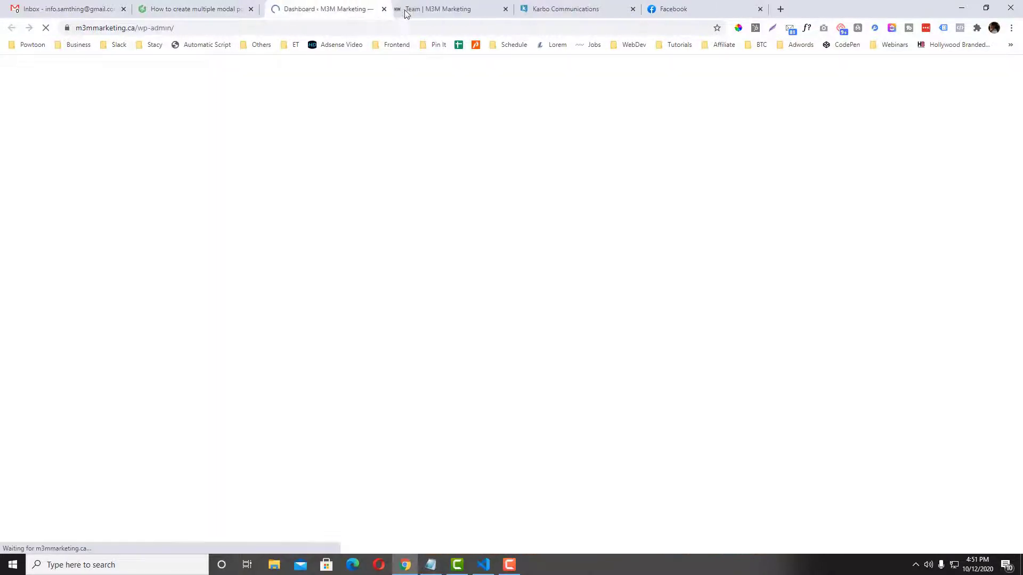
{"action": "left_click", "coordinate": [413, 10]}
Go to Divi Theme Options in the Dashboard tab, then bring index.html forward in VS Code.
{"action": "left_click", "coordinate": [303, 11]}
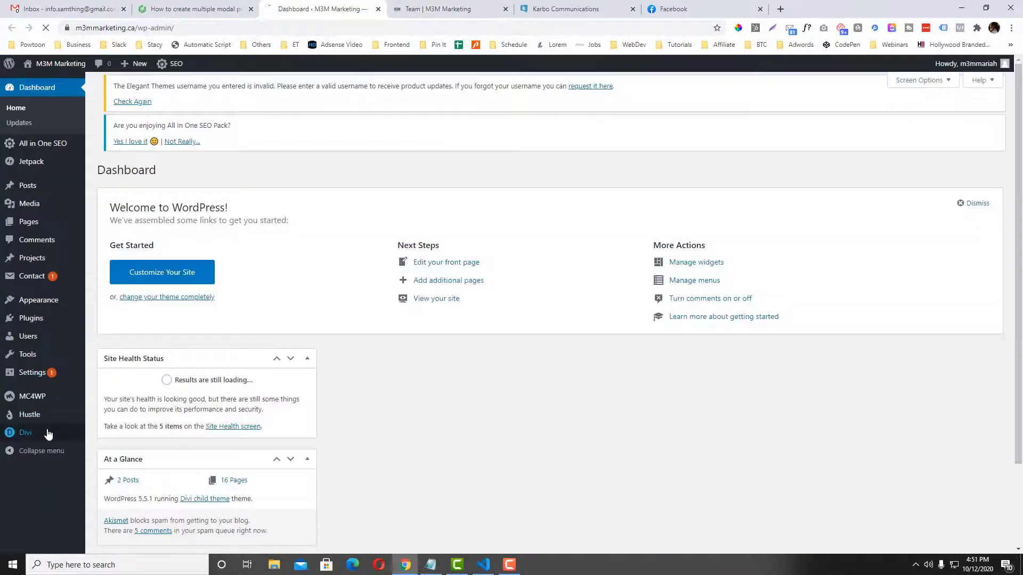
{"action": "left_click", "coordinate": [103, 434]}
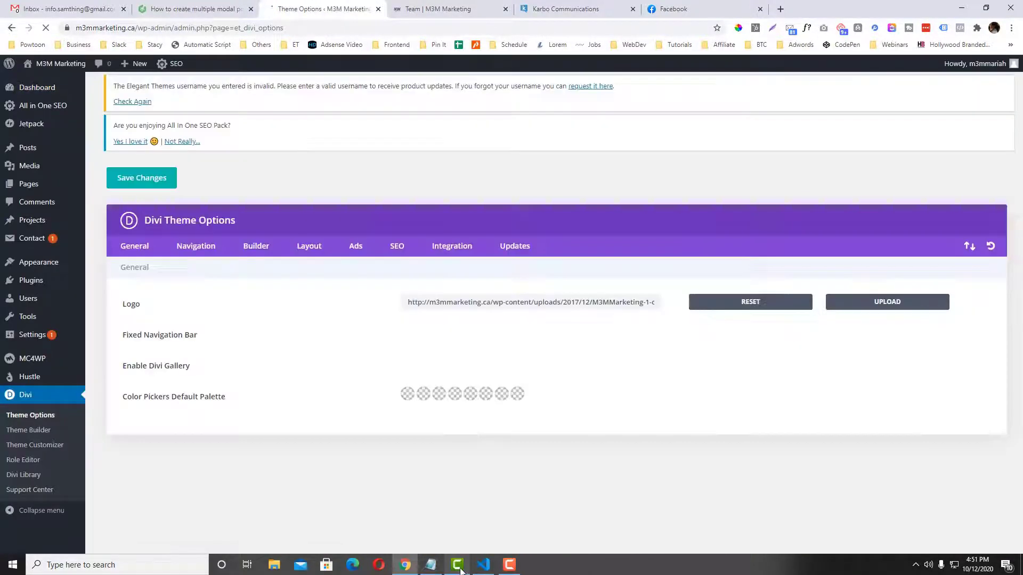
{"action": "left_click", "coordinate": [483, 566]}
{"action": "scroll", "coordinate": [426, 320], "scroll_direction": "up", "scroll_amount": 15}
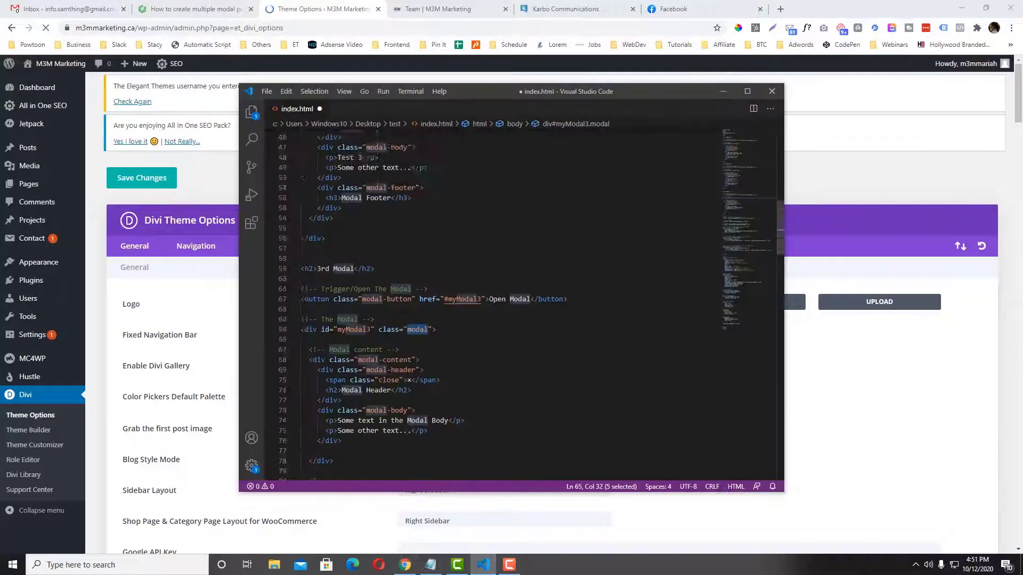
Select the modal CSS rules in index.html's style section, then bring Divi Theme Options back.
{"action": "scroll", "coordinate": [480, 303], "scroll_direction": "down", "scroll_amount": 20}
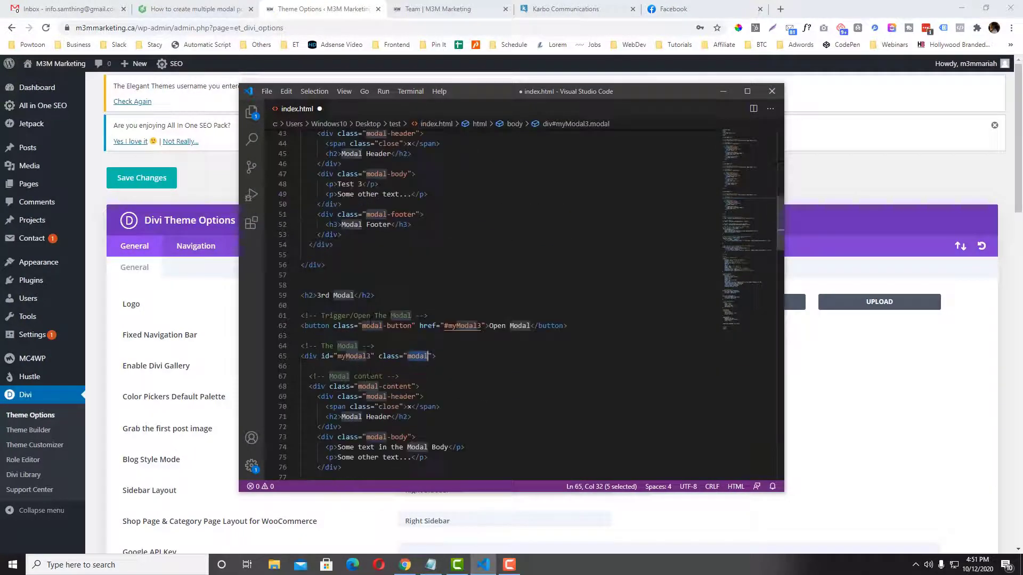
{"action": "left_click_drag", "start_coordinate": [300, 204], "coordinate": [432, 325]}
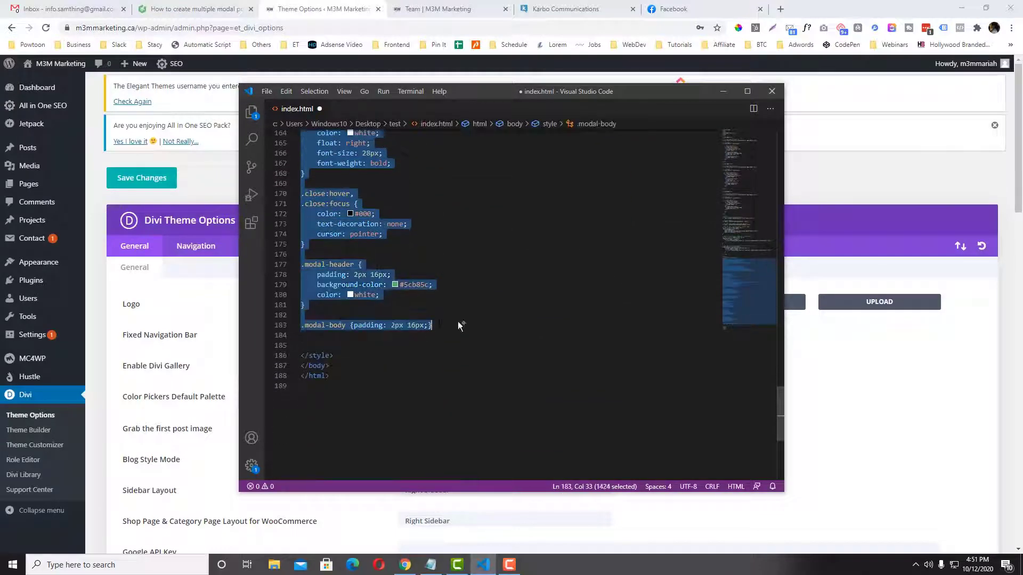
{"action": "left_click", "coordinate": [723, 93]}
{"action": "scroll", "coordinate": [461, 342], "scroll_direction": "down", "scroll_amount": 20}
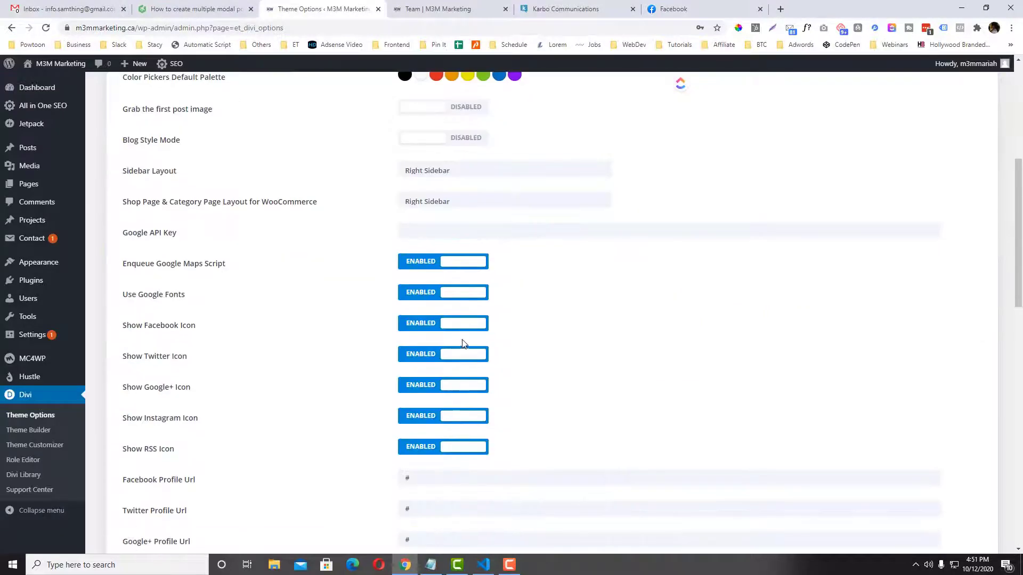
Paste the modal CSS above the existing Custom CSS and save the theme options.
{"action": "left_click", "coordinate": [426, 462]}
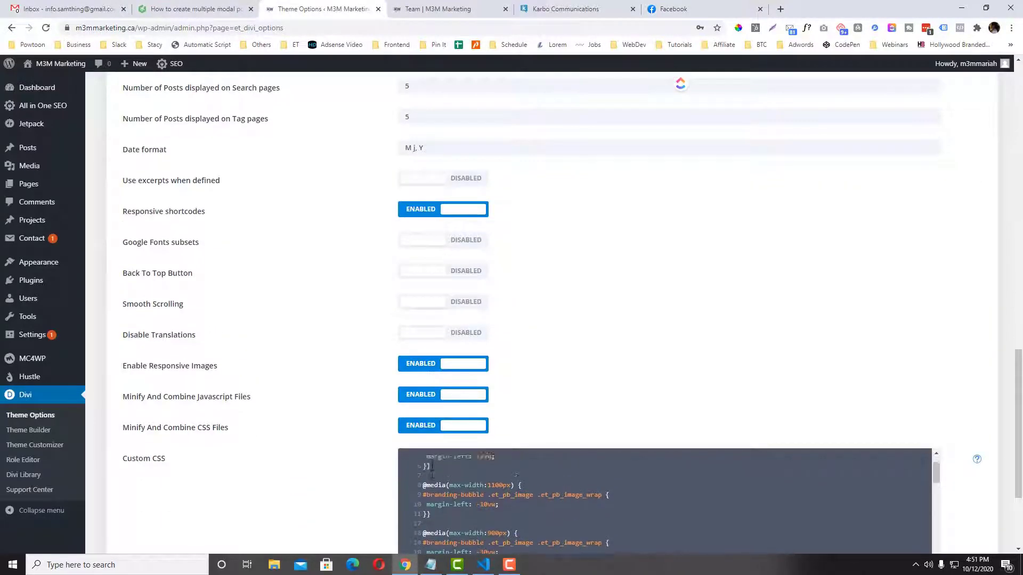
{"action": "key", "text": "Return"}
{"action": "key", "text": "Return"}
{"action": "key", "text": "Up"}
{"action": "key", "text": "Up"}
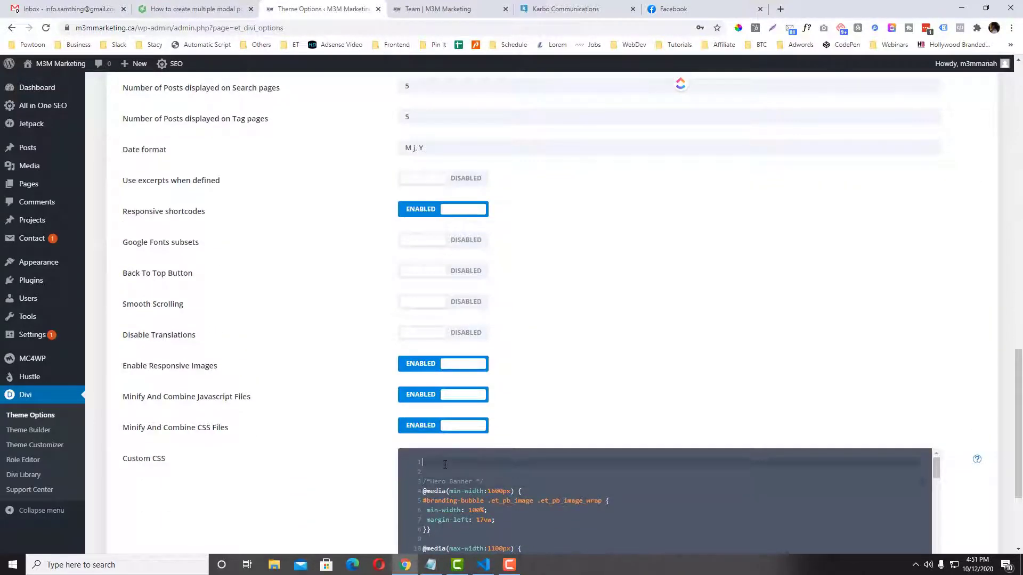
{"action": "key", "text": "ctrl+v"}
{"action": "scroll", "coordinate": [331, 421], "scroll_direction": "down", "scroll_amount": 3}
{"action": "left_click", "coordinate": [169, 509]}
{"action": "left_click", "coordinate": [460, 12]}
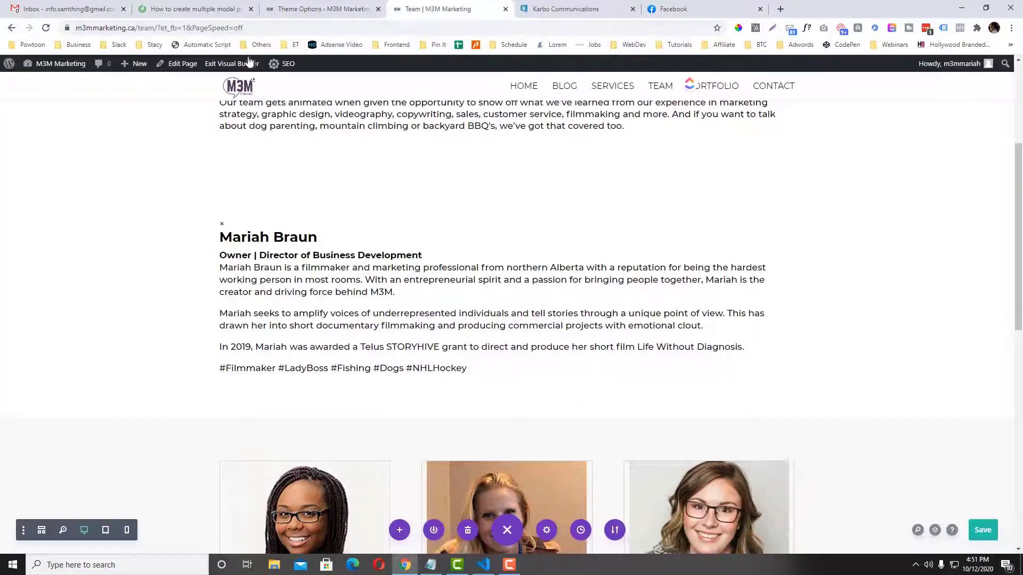
Exit the visual builder to review the live Team page, then return to Theme Options.
{"action": "left_click", "coordinate": [242, 63]}
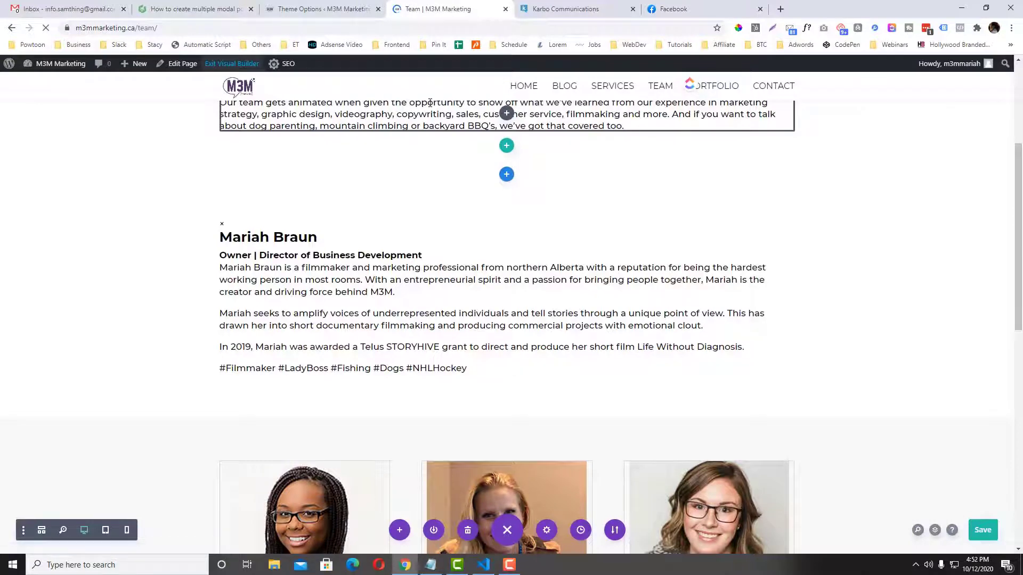
{"action": "scroll", "coordinate": [453, 194], "scroll_direction": "down", "scroll_amount": 5}
{"action": "scroll", "coordinate": [277, 239], "scroll_direction": "up", "scroll_amount": 2}
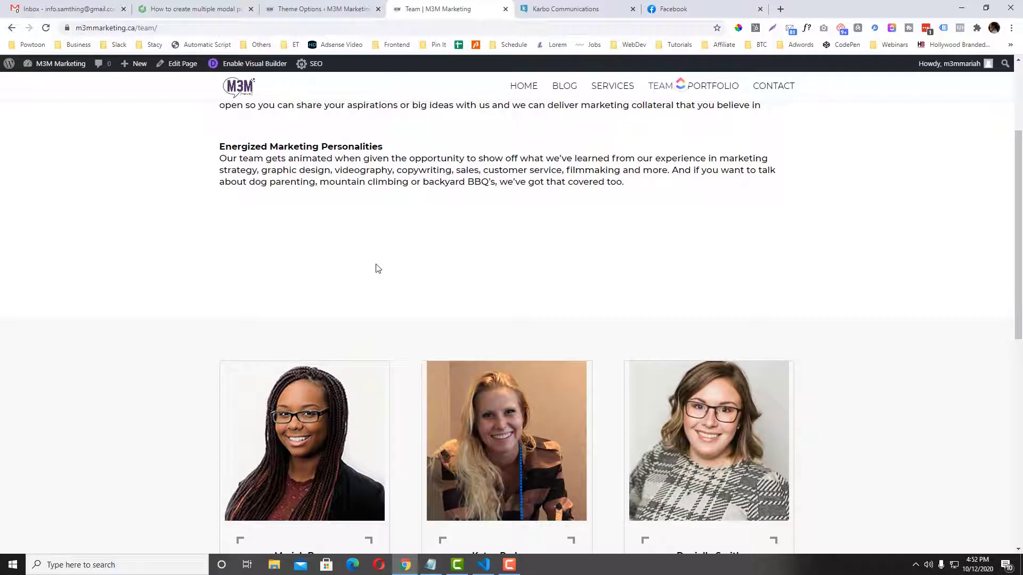
{"action": "left_click", "coordinate": [320, 9]}
{"action": "scroll", "coordinate": [493, 382], "scroll_direction": "up", "scroll_amount": 6}
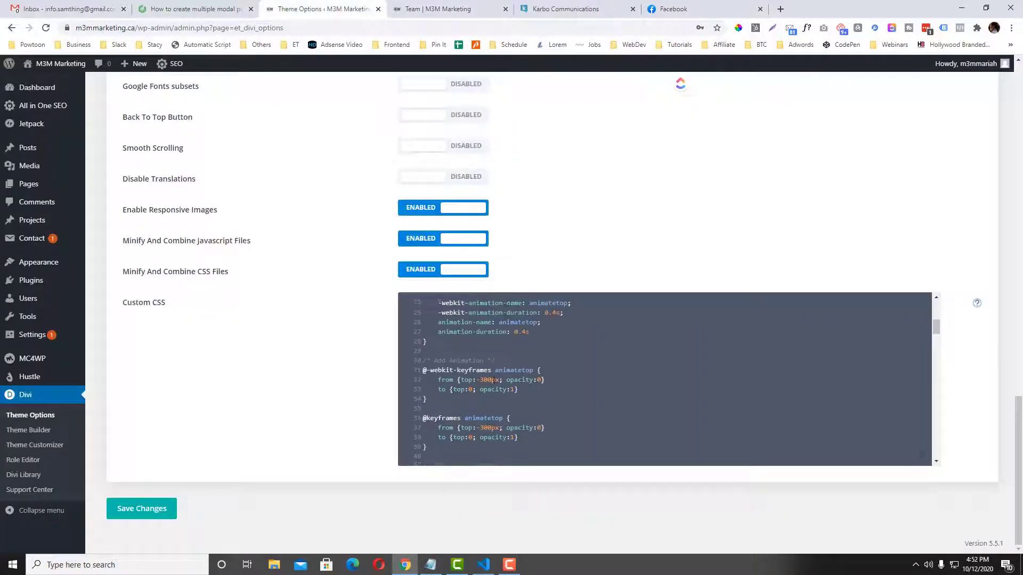
Scroll the Custom CSS box to review the pasted modal CSS.
{"action": "scroll", "coordinate": [494, 382], "scroll_direction": "up", "scroll_amount": 1}
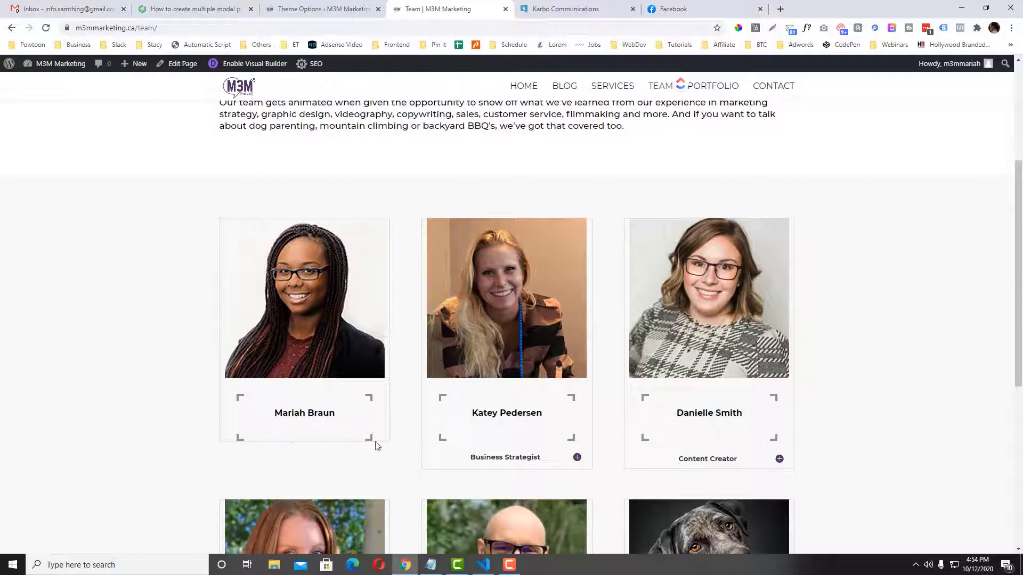
Select the Open Modal button tag on line 36 of index.html and re-enable the visual builder.
{"action": "left_click", "coordinate": [484, 565]}
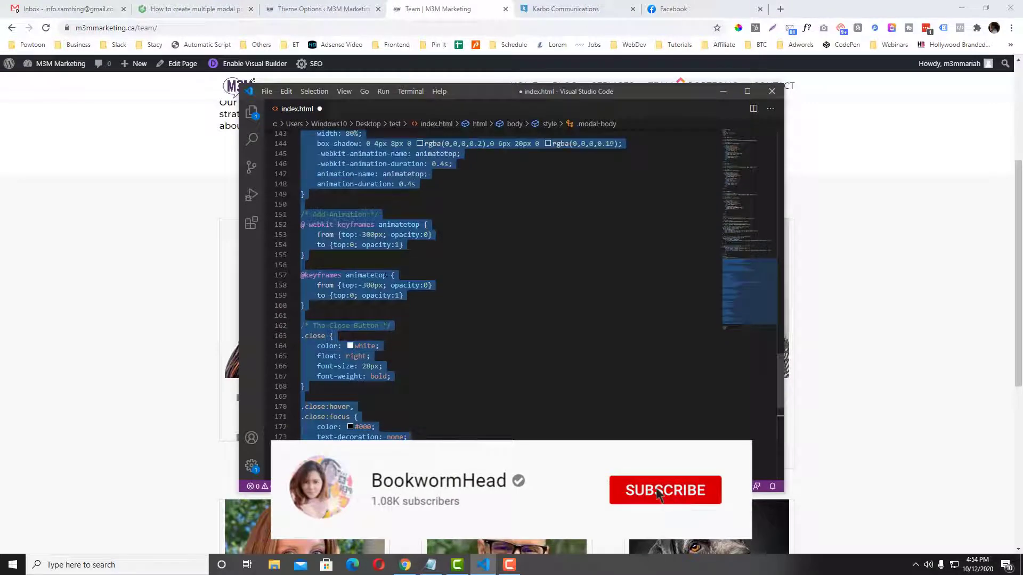
{"action": "scroll", "coordinate": [385, 274], "scroll_direction": "up", "scroll_amount": 20}
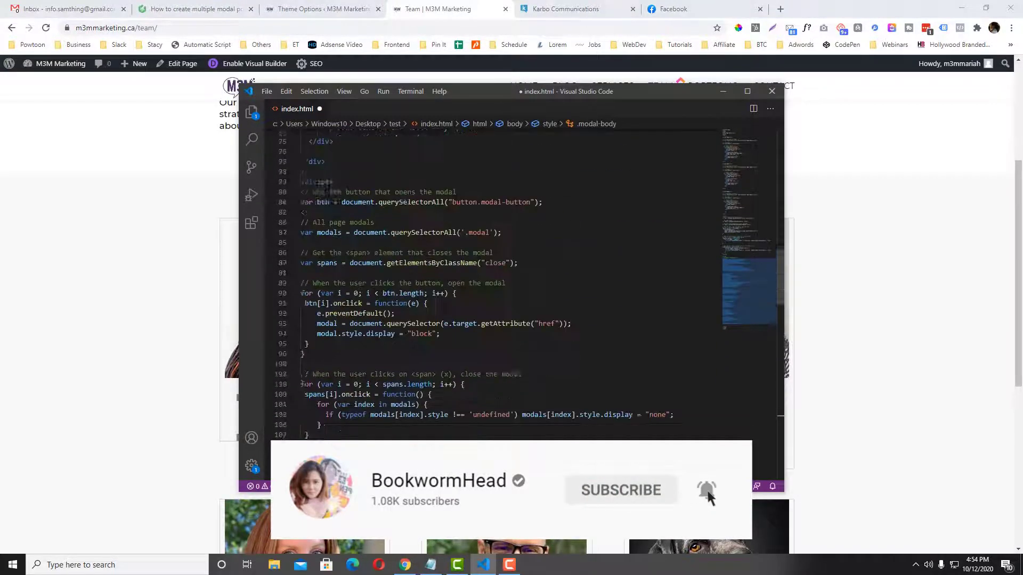
{"action": "scroll", "coordinate": [385, 271], "scroll_direction": "up", "scroll_amount": 11}
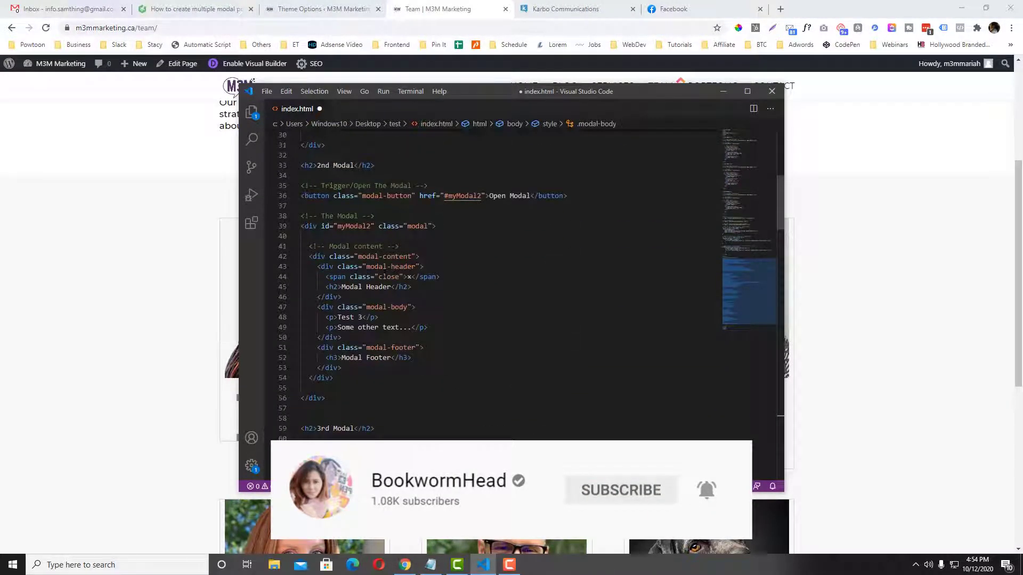
{"action": "left_click_drag", "start_coordinate": [568, 196], "coordinate": [117, 246]}
{"action": "left_click", "coordinate": [117, 246]}
{"action": "left_click", "coordinate": [242, 65]}
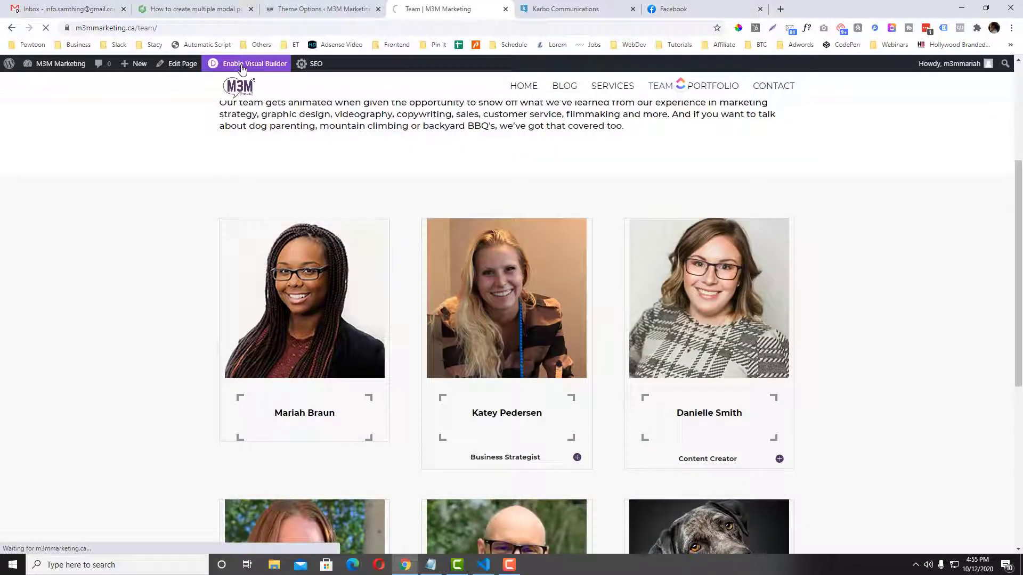